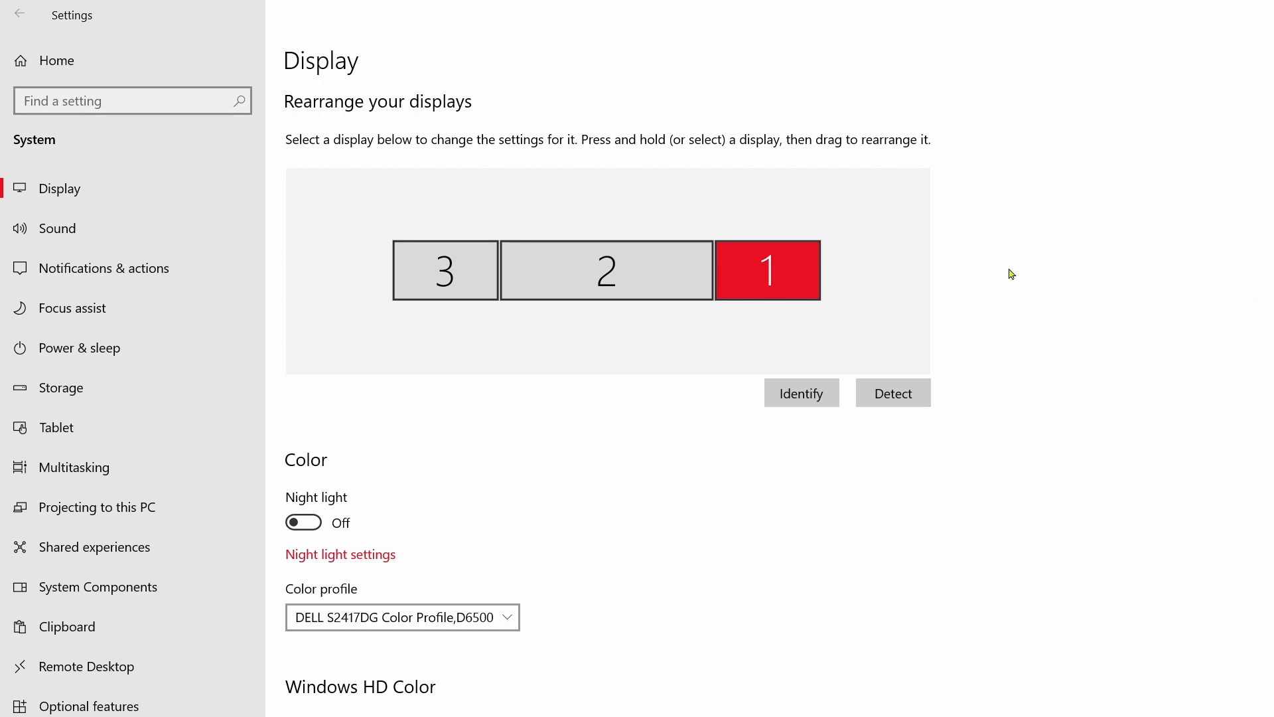
Open the system Sound settings and look through the playback devices in the Sound dialog for the Realtek(R) Audio Speakers.
click(96, 246)
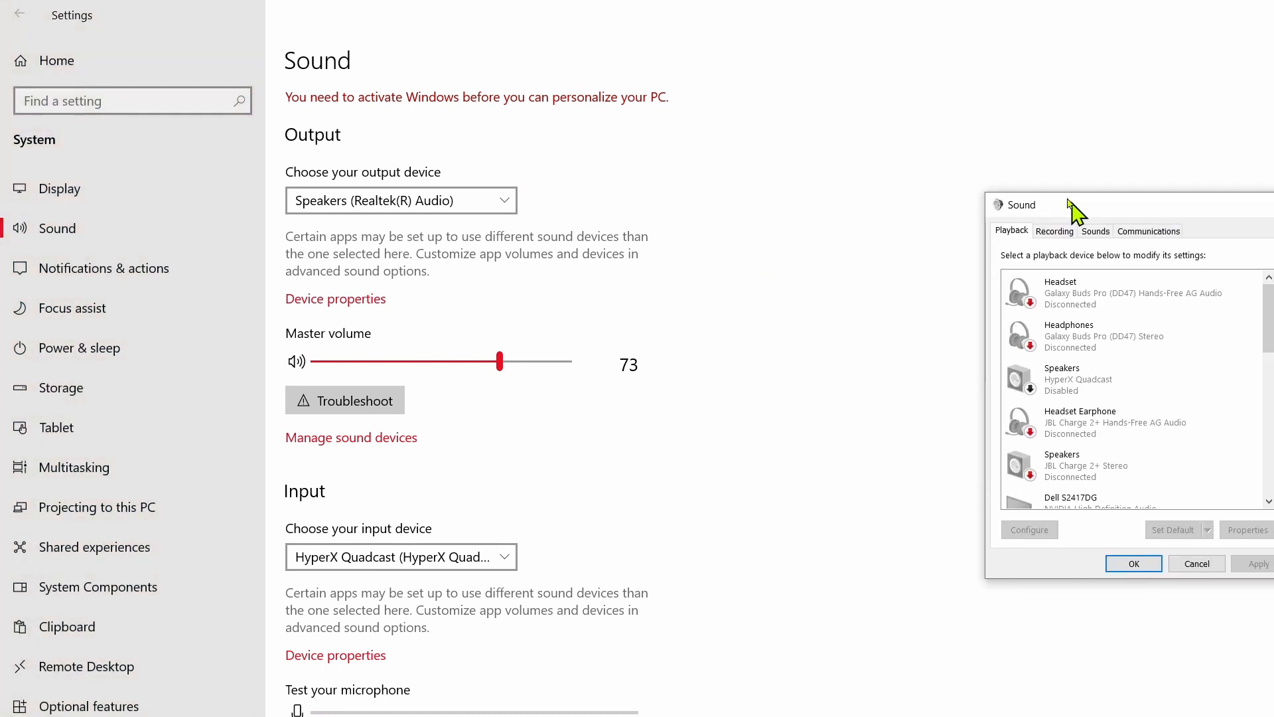
drag(1082, 217, 1031, 157)
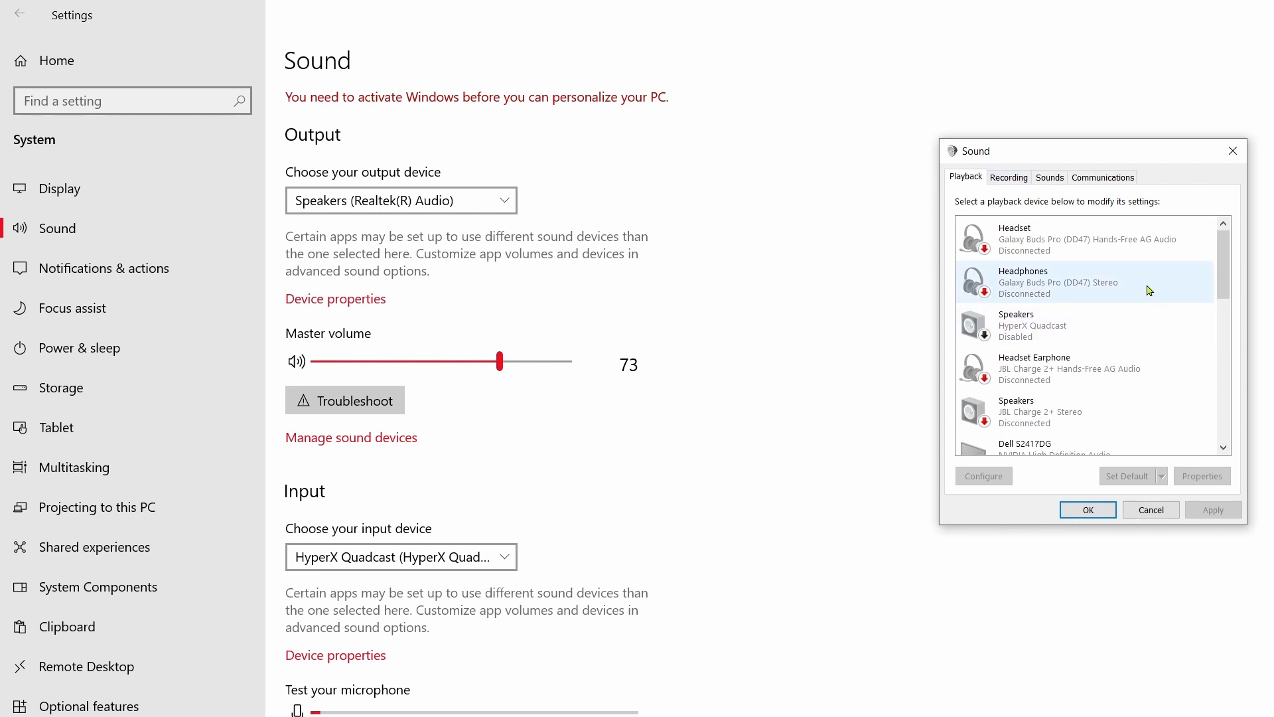
scroll(1148, 298, down, 9)
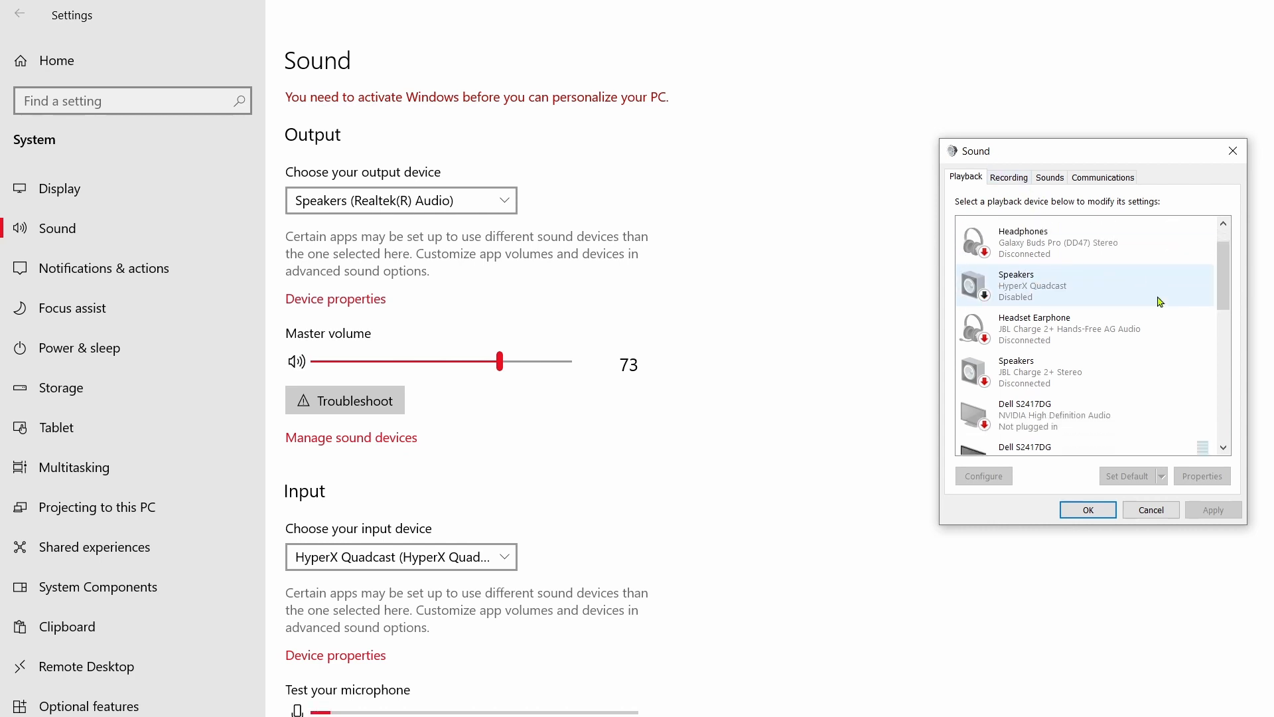
scroll(1154, 337, down, 3)
scroll(1154, 332, up, 1)
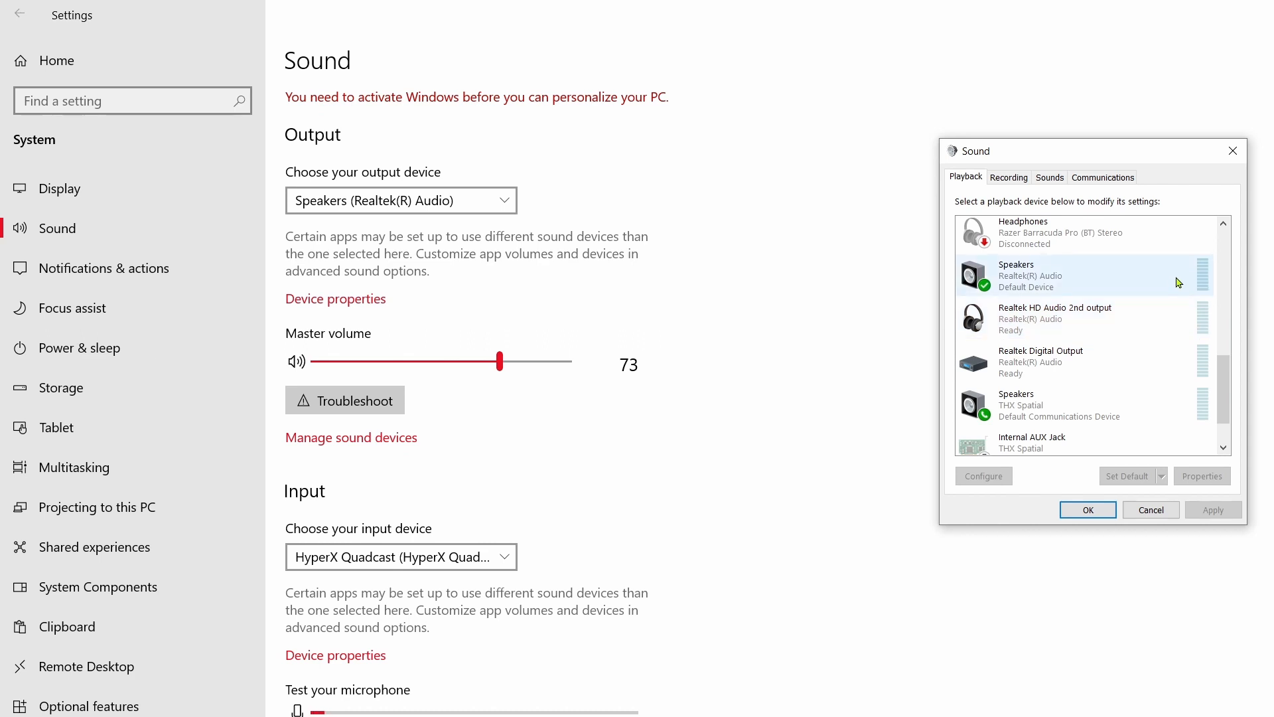
scroll(1159, 345, up, 1)
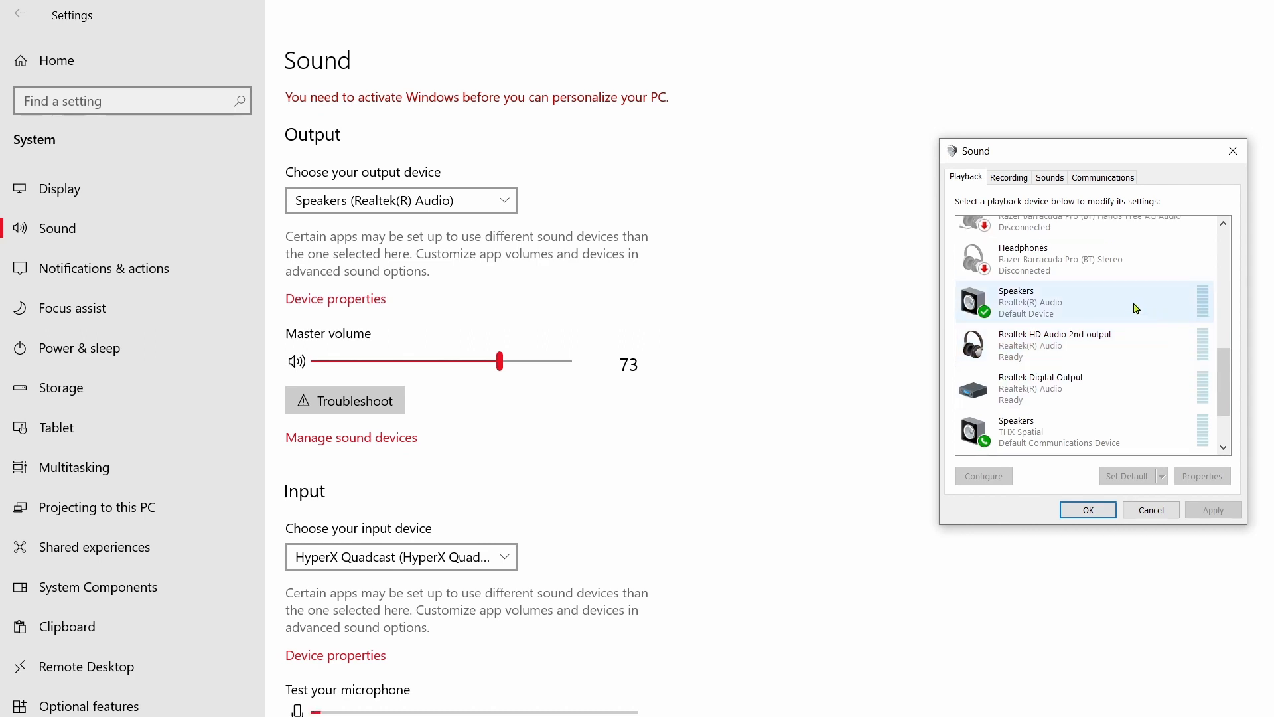
Examine the default format, exclusive mode and enhancement options in the advanced properties of the Realtek(R) Audio Speakers, closing them with OK.
click(1082, 304)
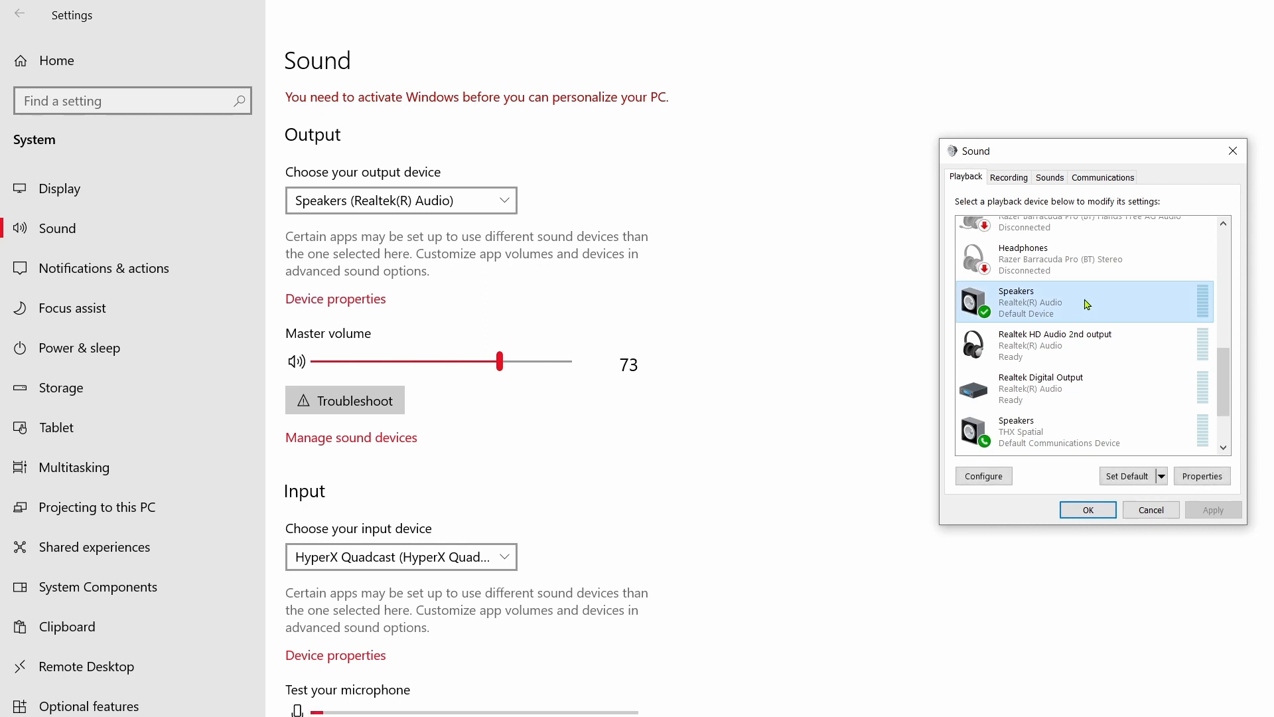
right_click(1086, 304)
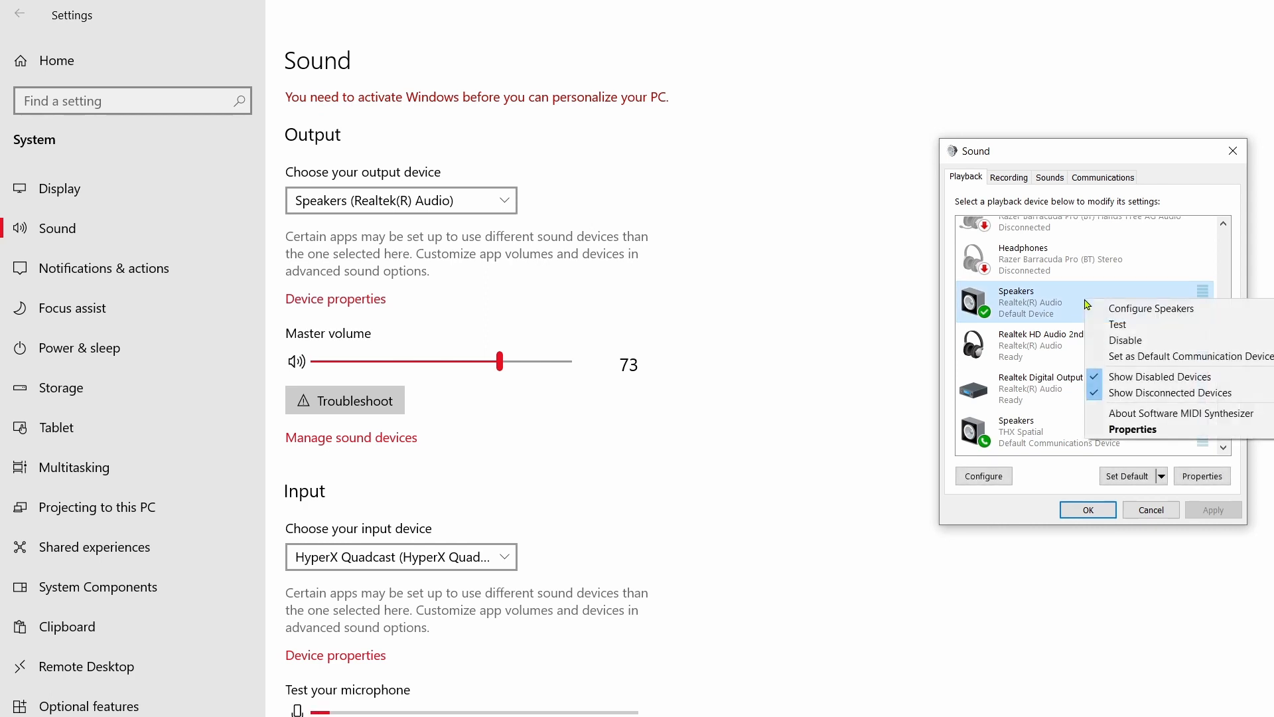
click(1142, 430)
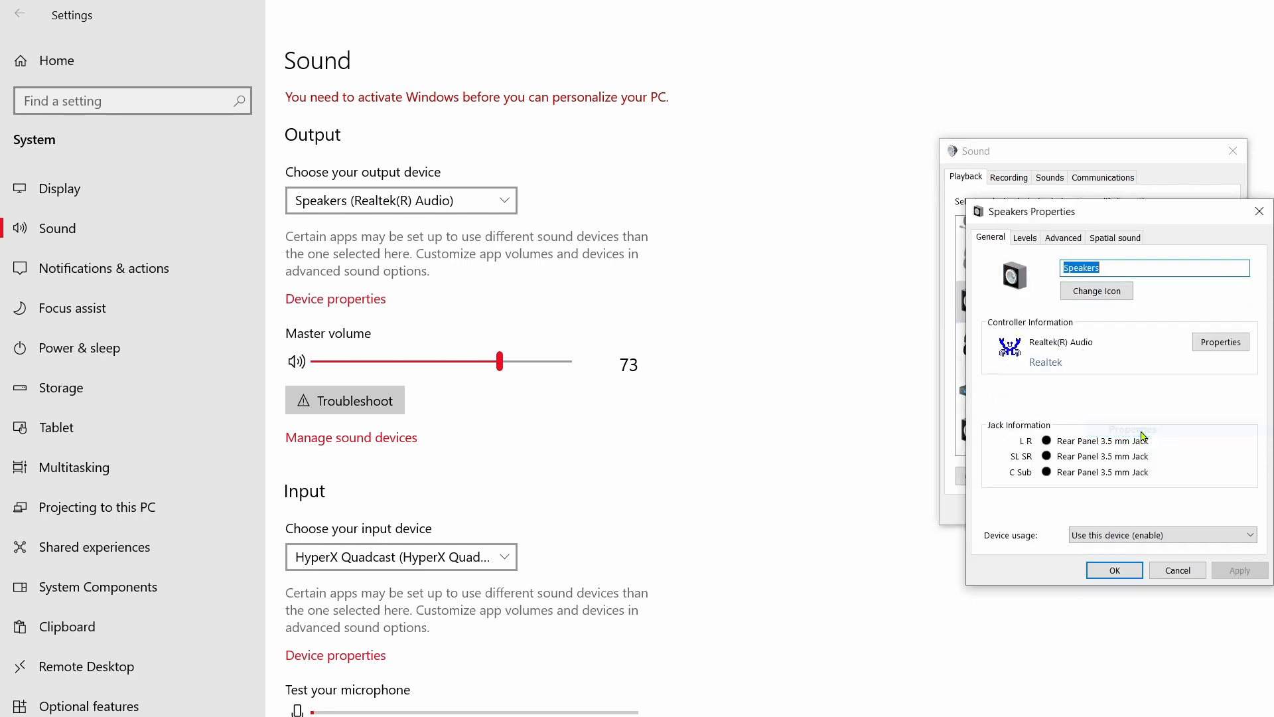
click(1062, 239)
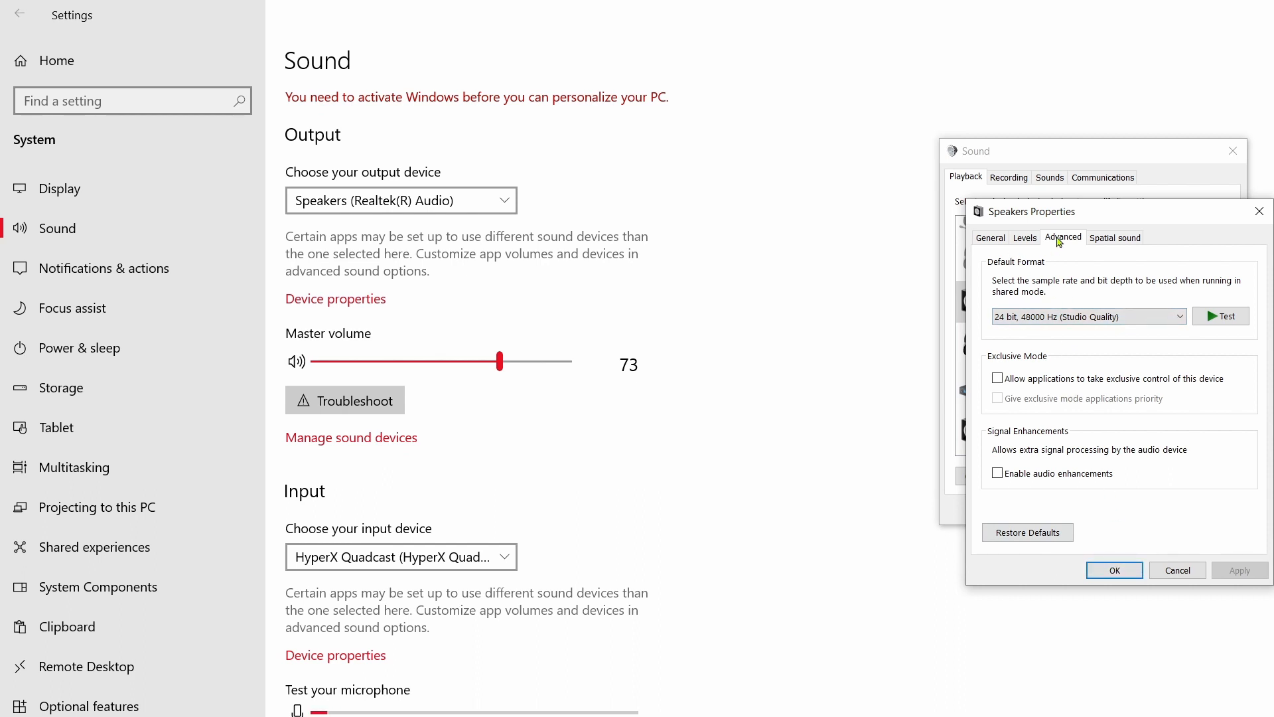
click(1113, 570)
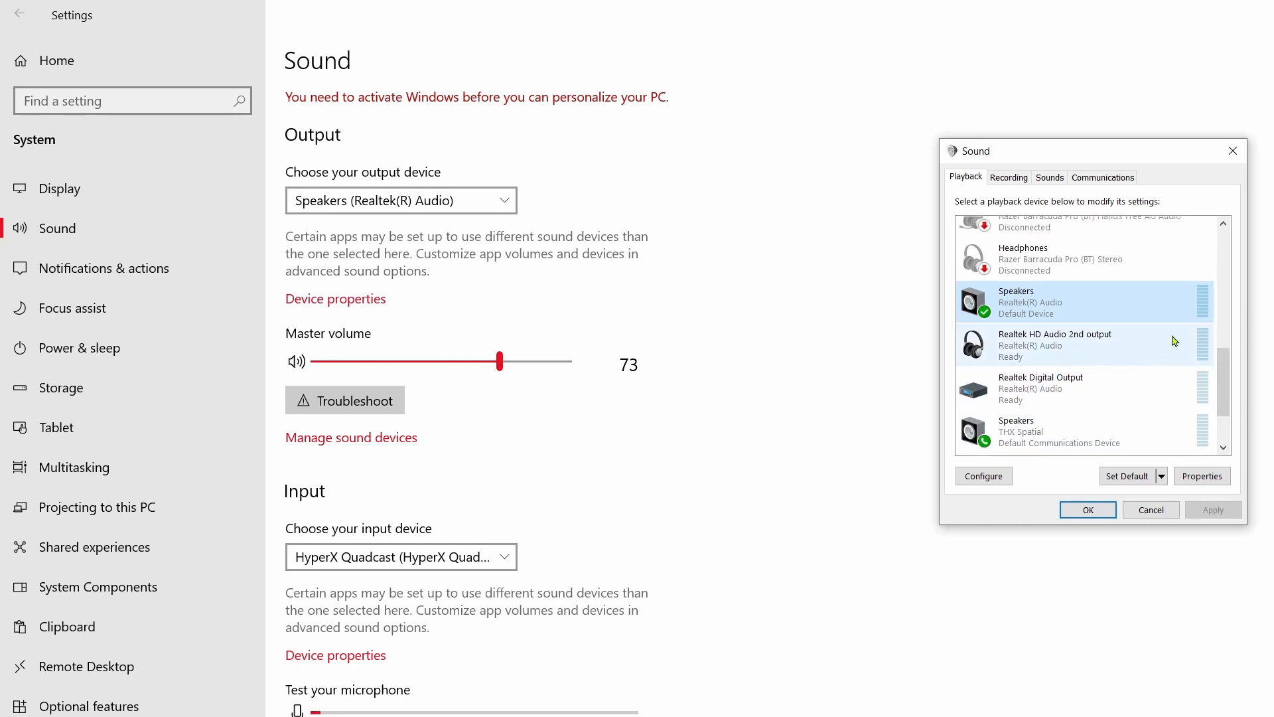
Look through the other playback devices, the recording devices and the sound scheme settings, returning to the playback list.
scroll(1152, 355, up, 1)
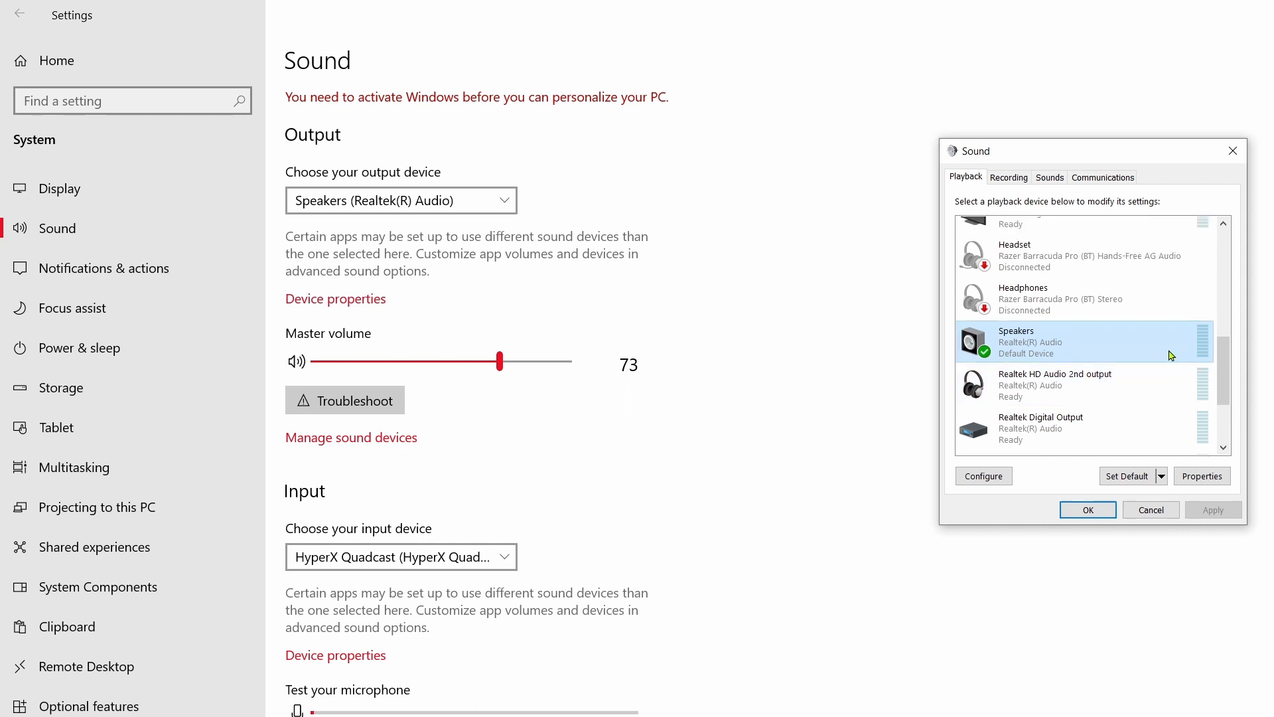
scroll(1150, 349, up, 3)
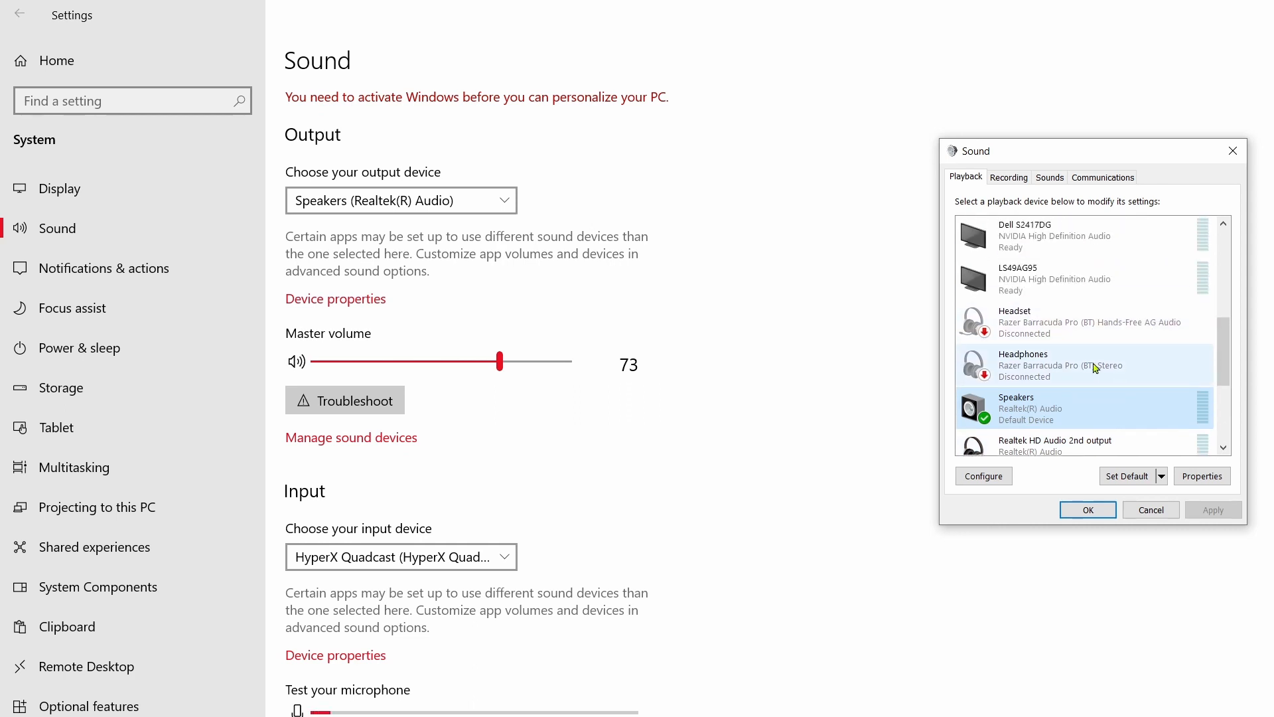
scroll(1134, 366, up, 2)
scroll(1139, 366, up, 7)
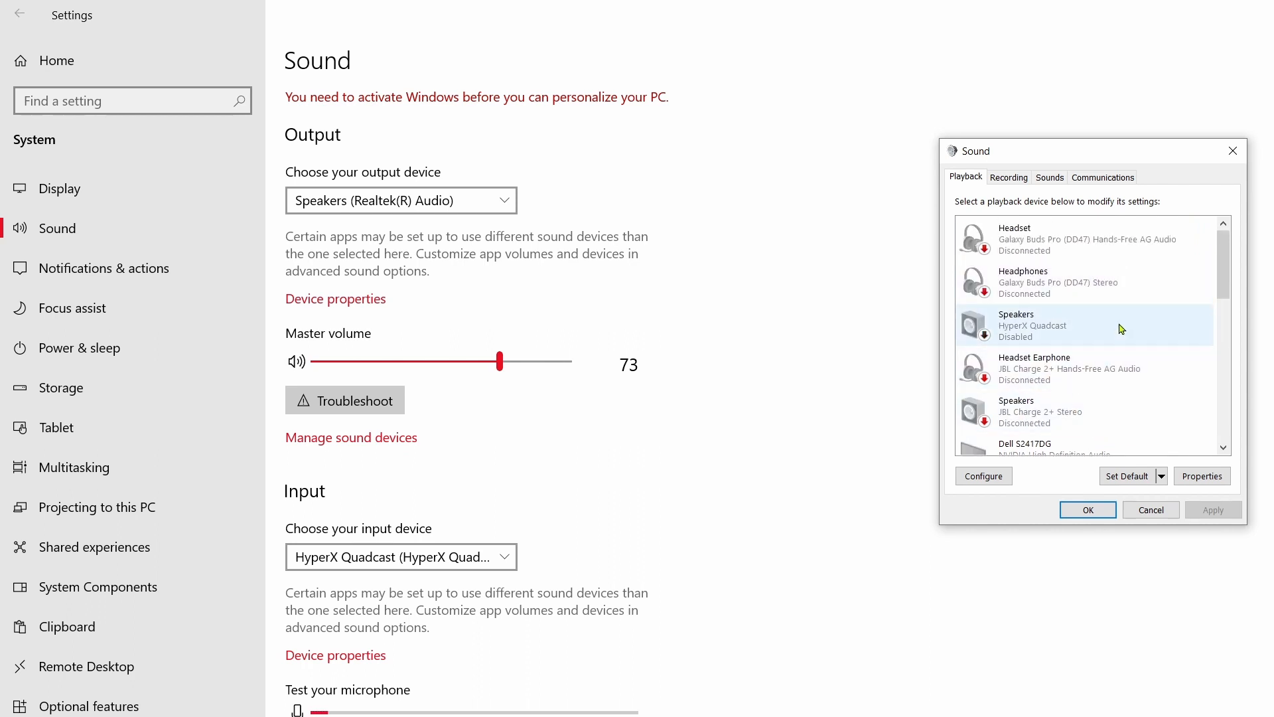
click(1009, 177)
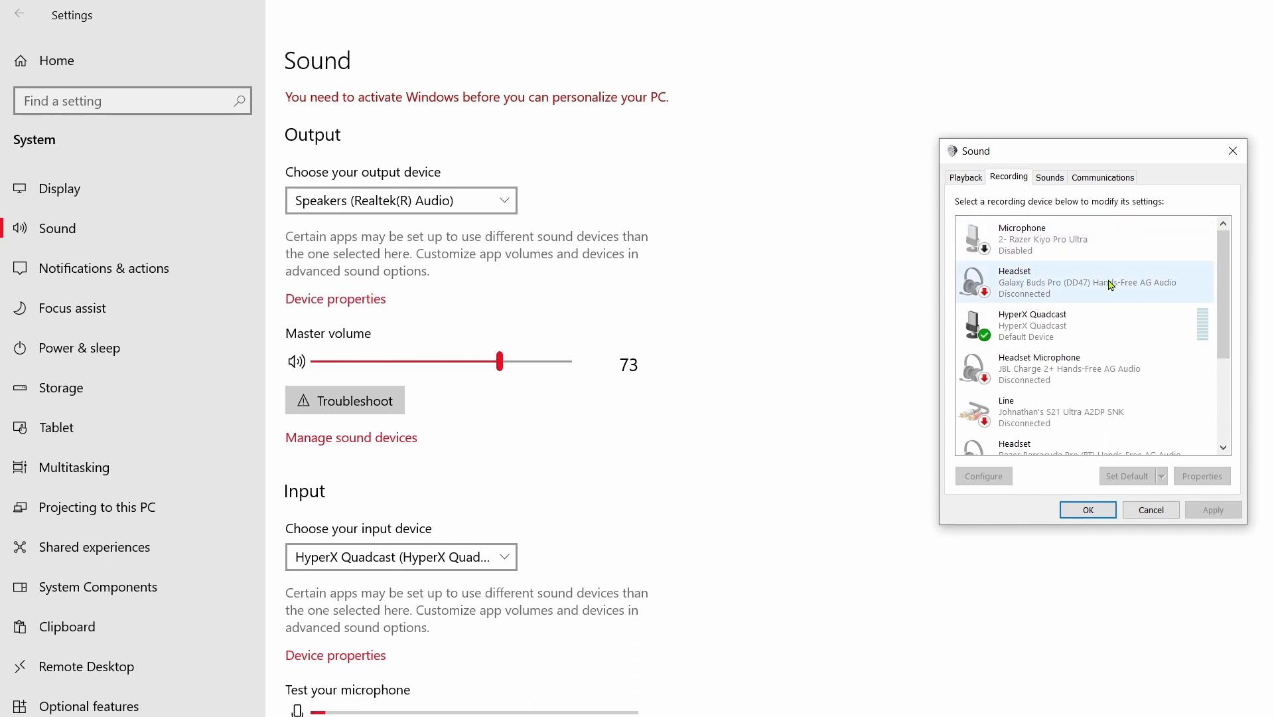
scroll(1109, 299, down, 3)
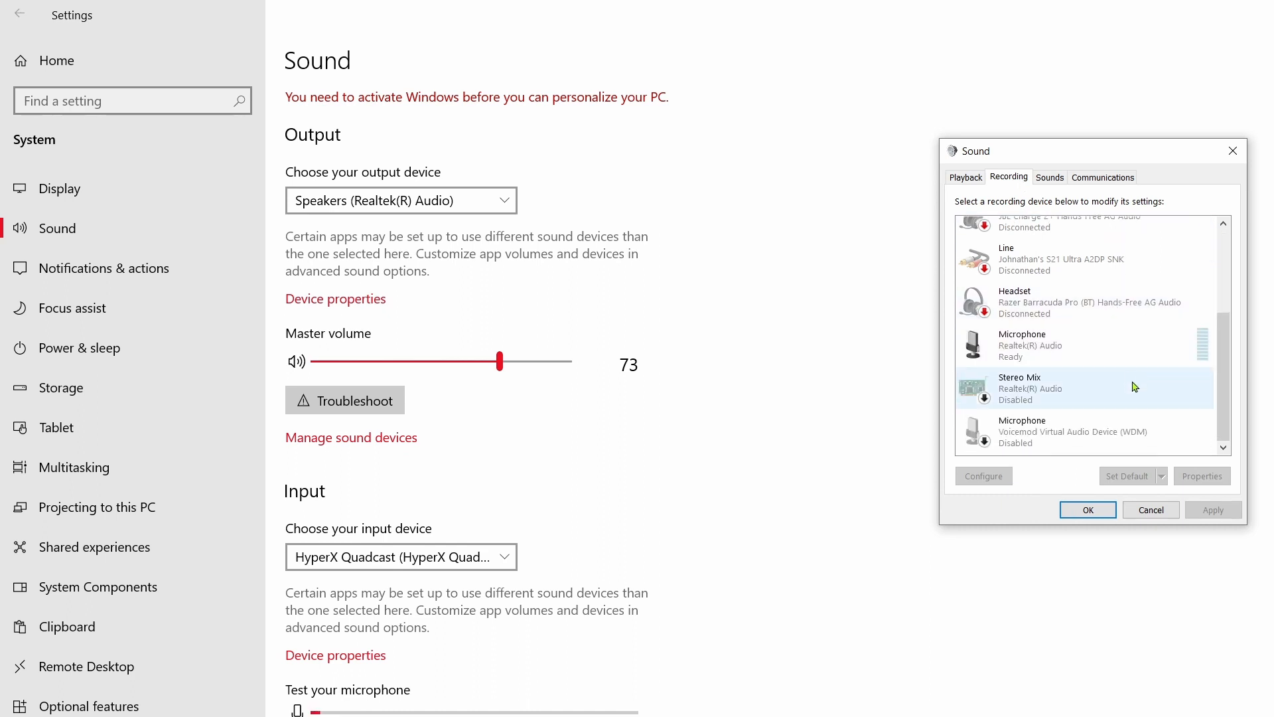
scroll(1130, 372, up, 2)
scroll(1132, 366, up, 3)
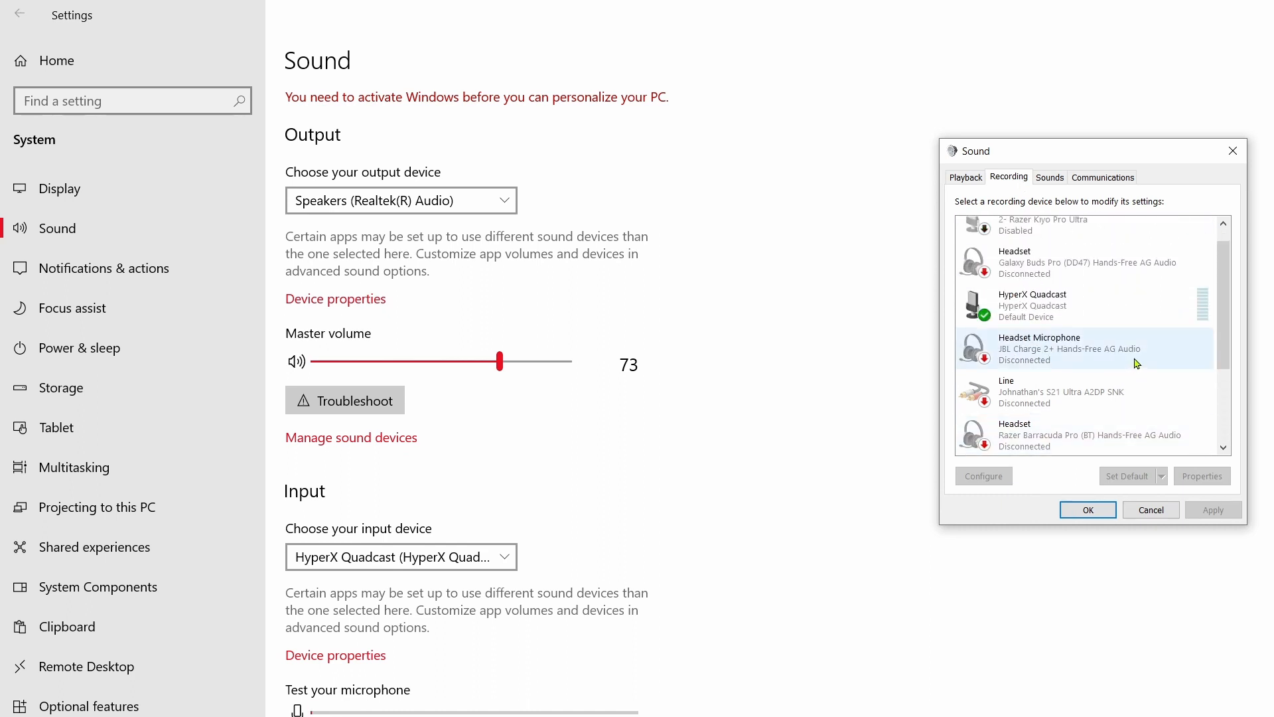
click(1051, 185)
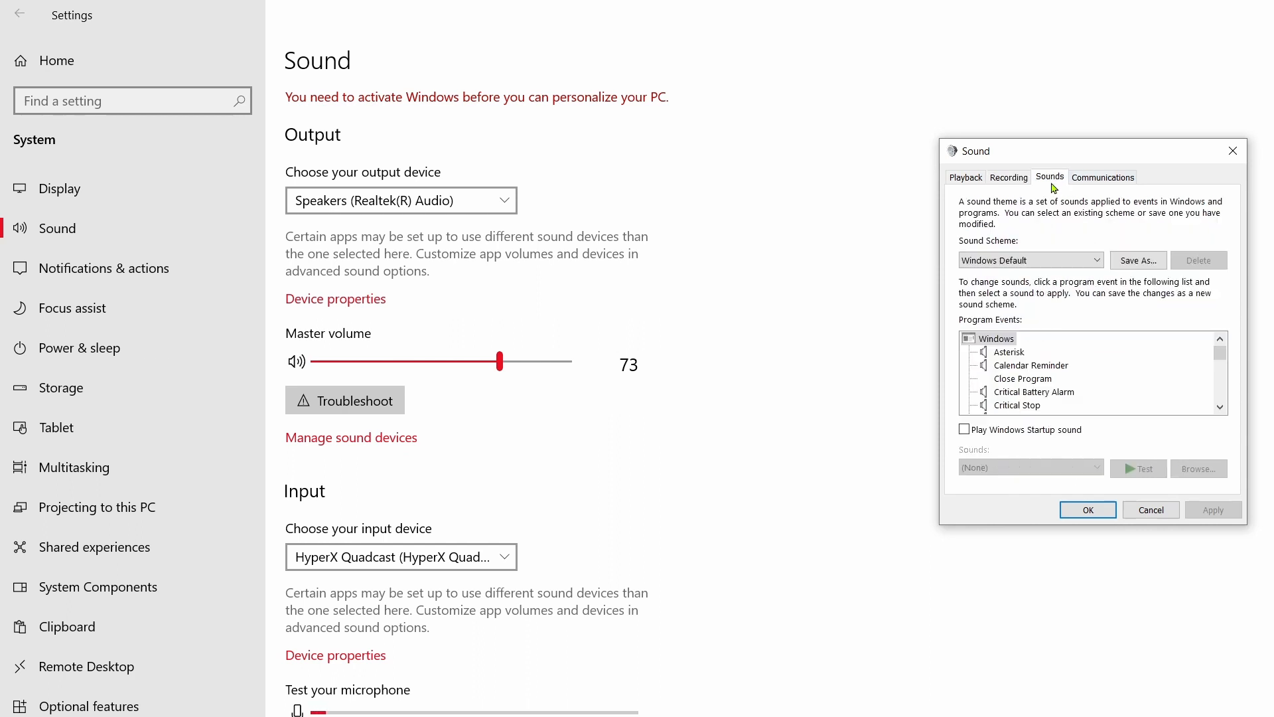
click(1018, 181)
click(983, 181)
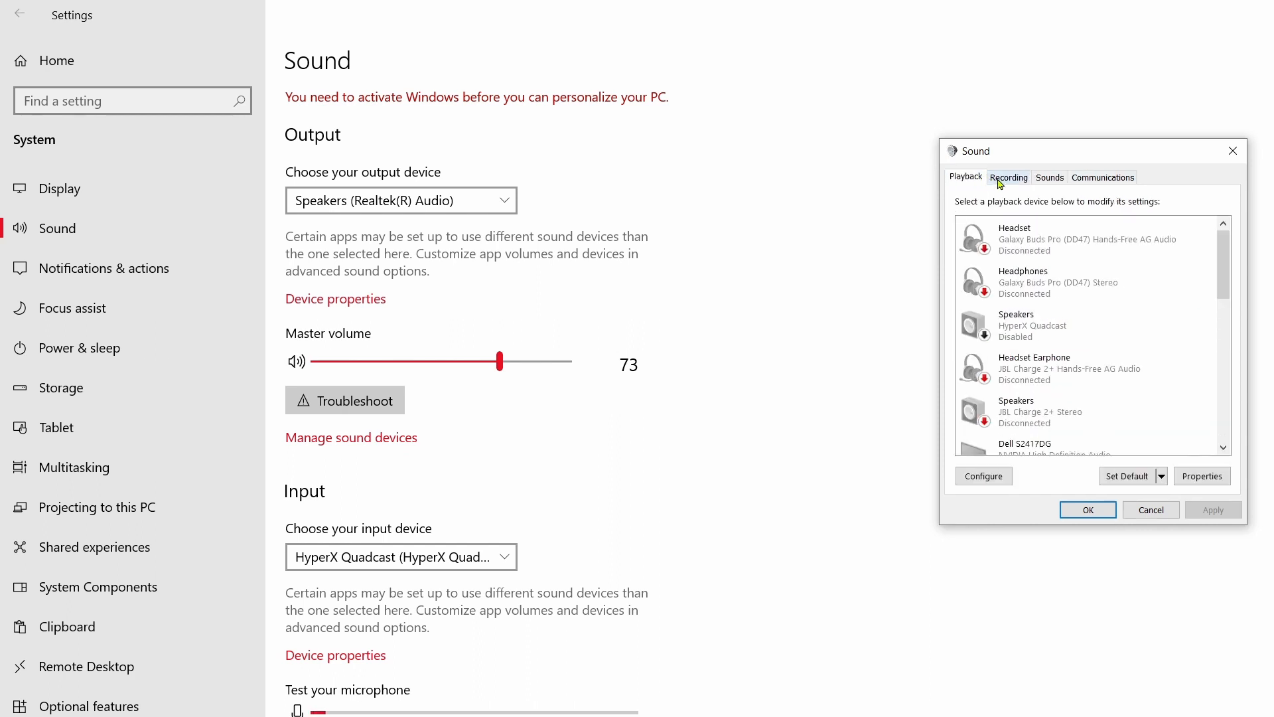
Close the Sound dialog and check which output devices can be chosen in the Sound settings.
click(1082, 508)
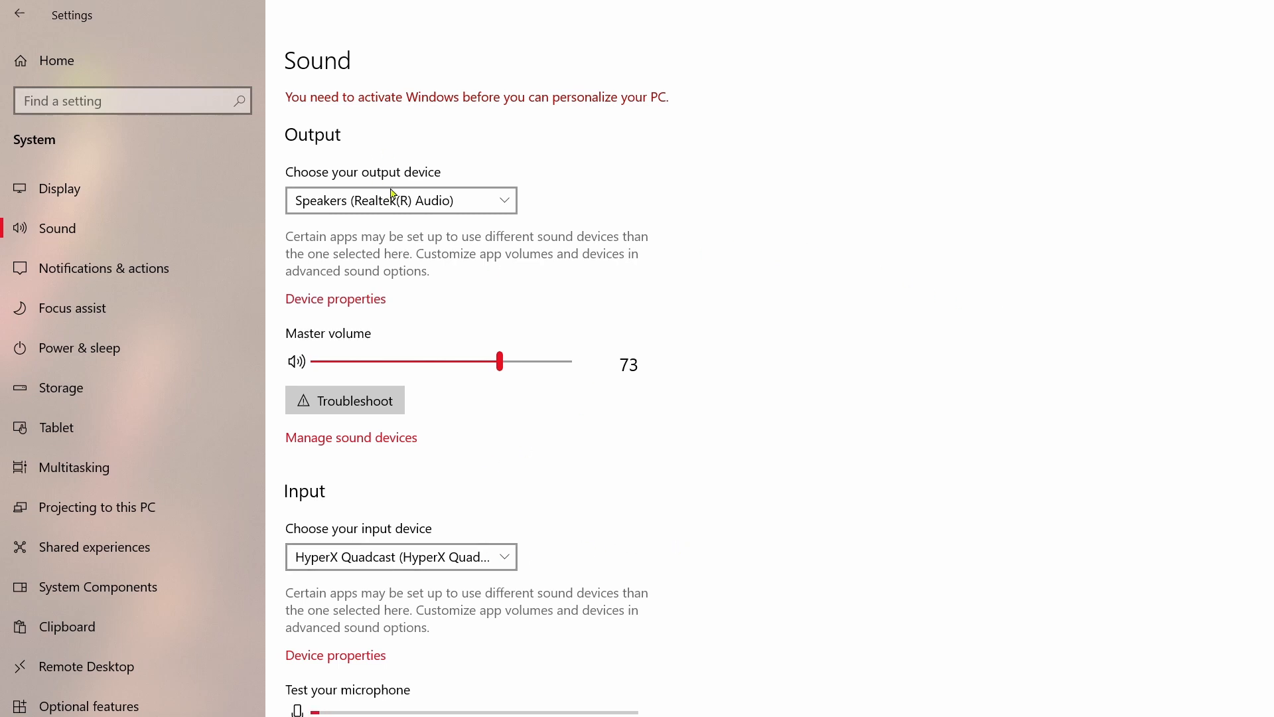
click(477, 203)
click(811, 241)
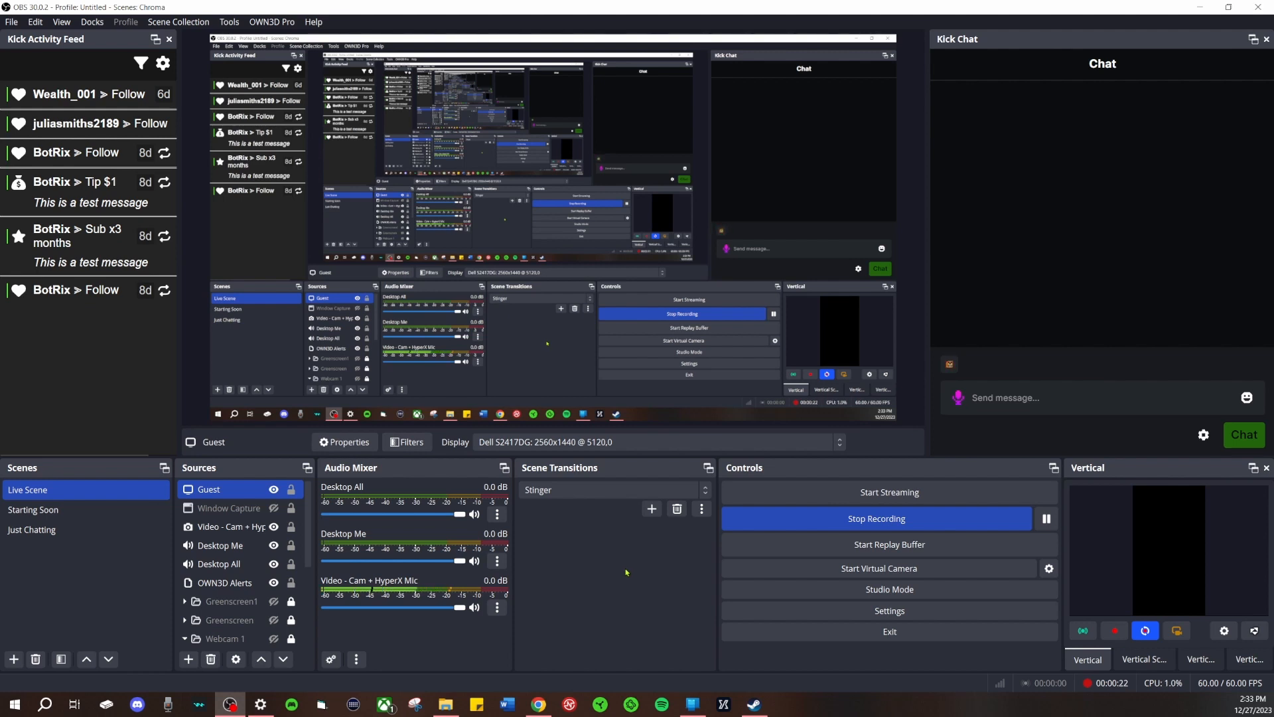
Switch to OBS and open its Audio settings.
click(1047, 519)
click(11, 21)
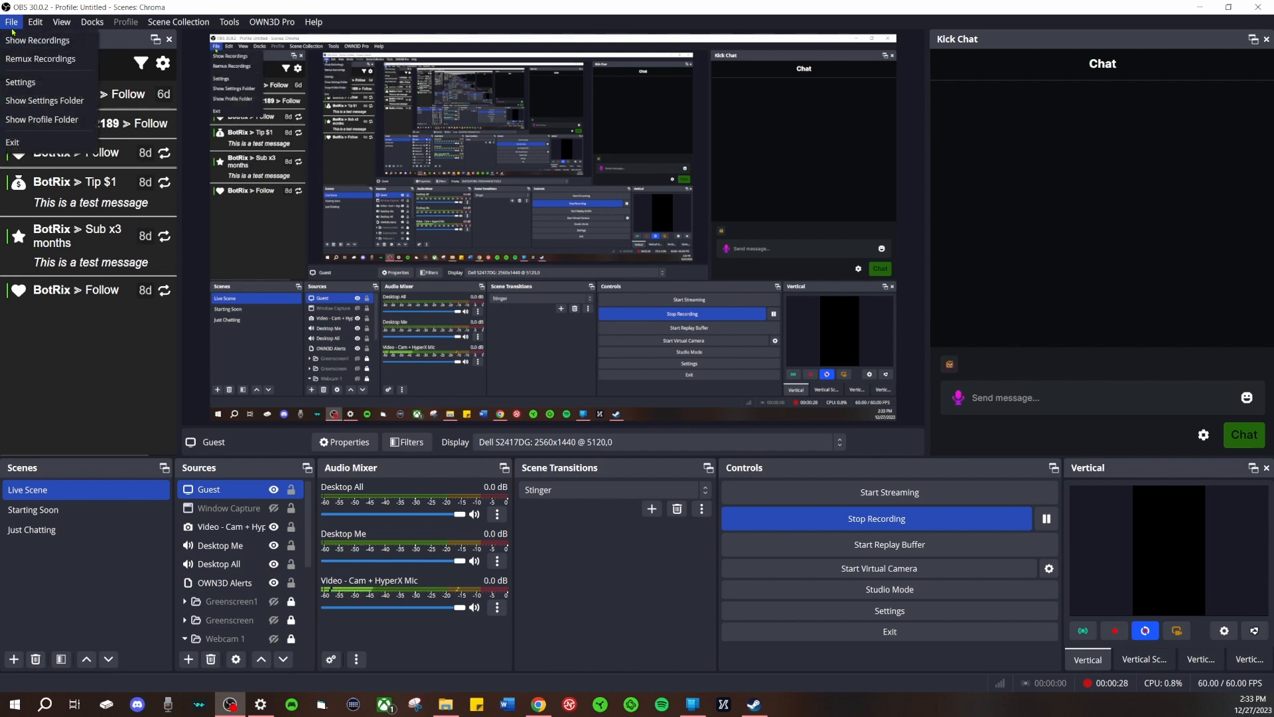
click(24, 83)
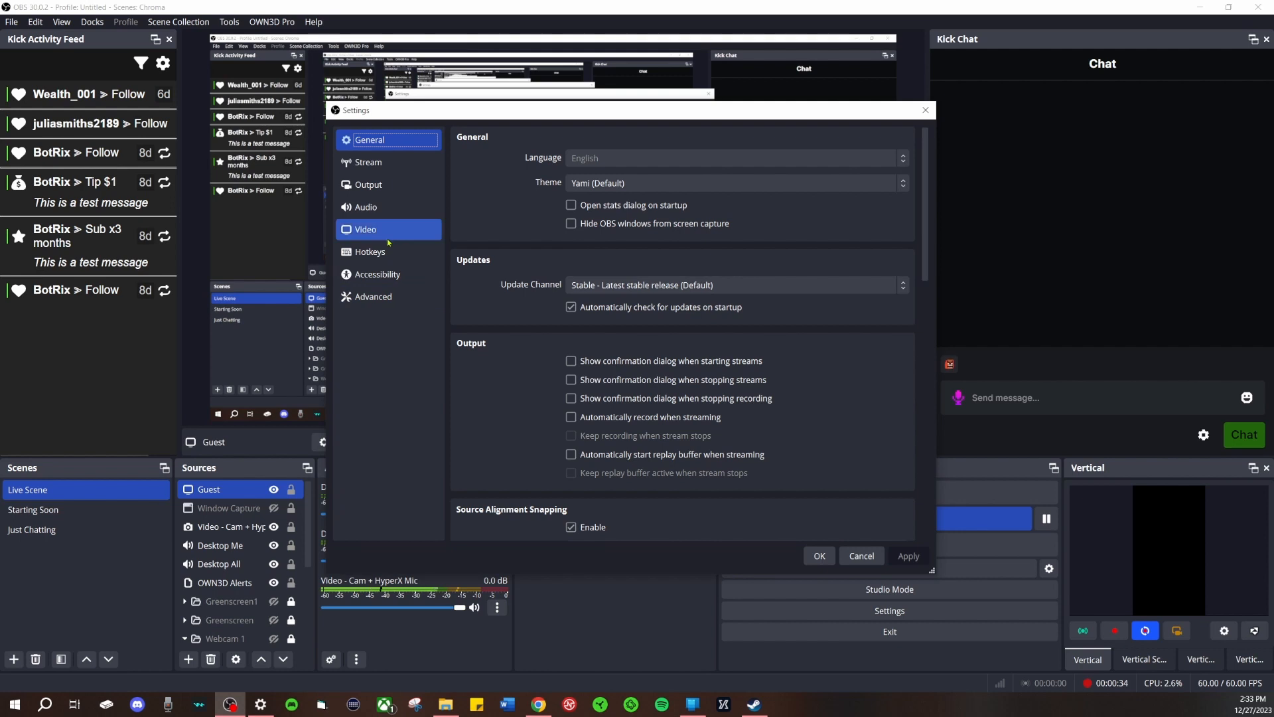
click(371, 207)
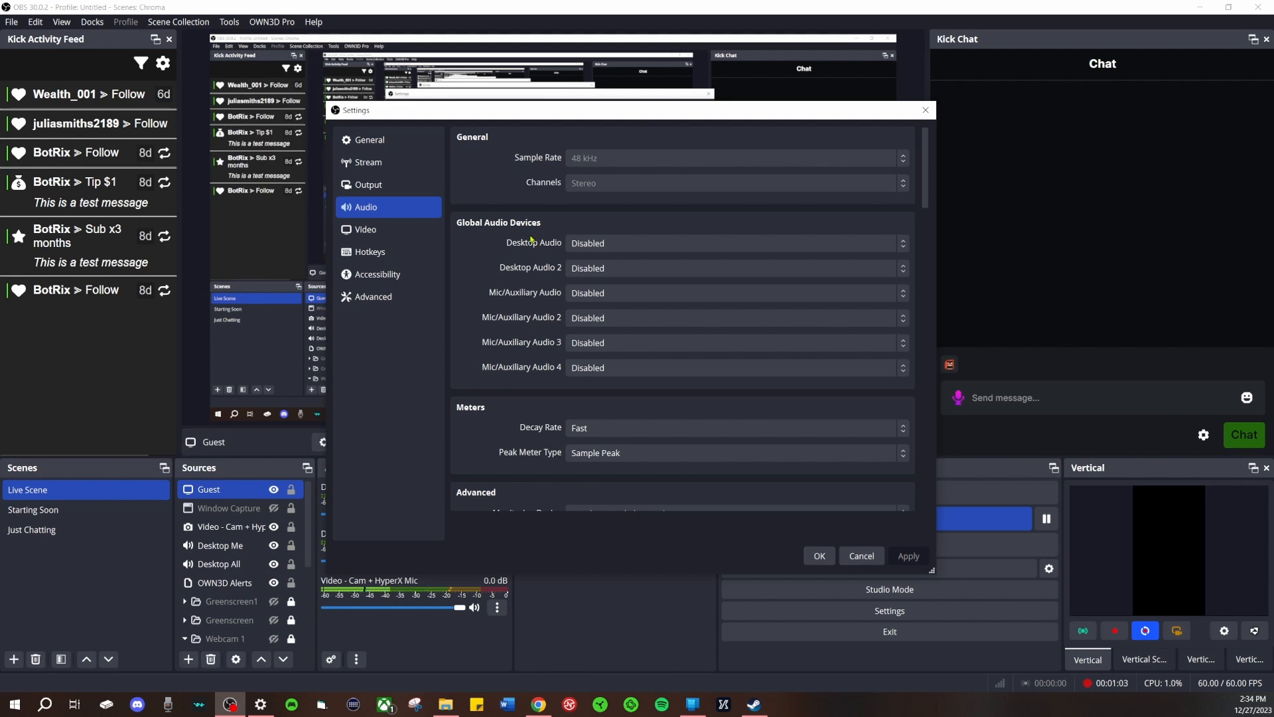
Examine the device choices for Desktop Audio and Desktop Audio 2 among the global audio devices, leaving the selections as they are.
click(588, 246)
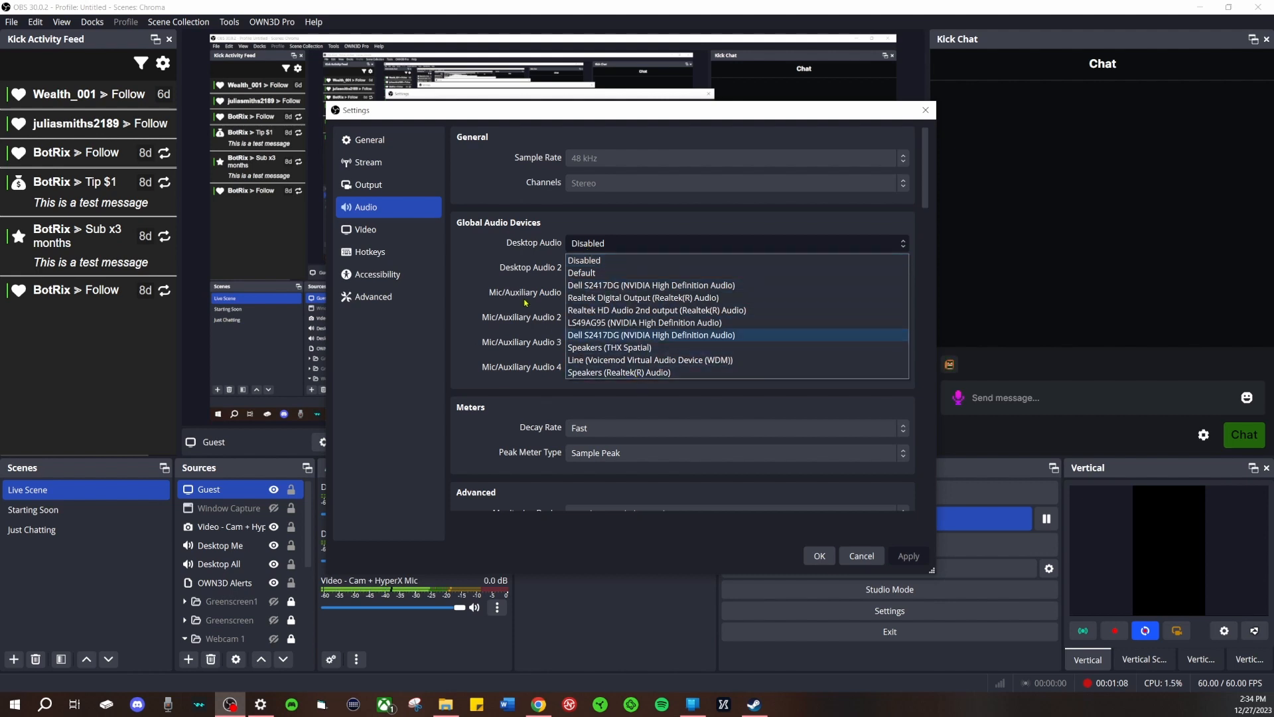
click(549, 267)
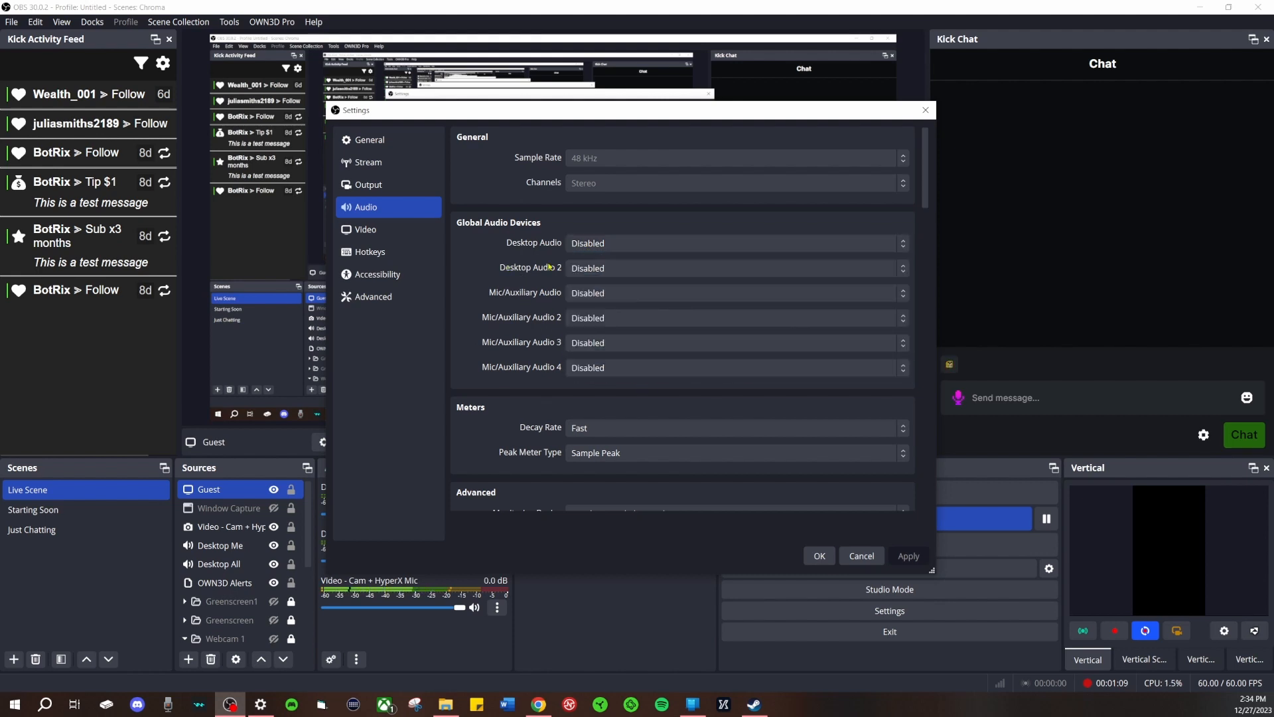
click(584, 270)
click(588, 268)
click(596, 251)
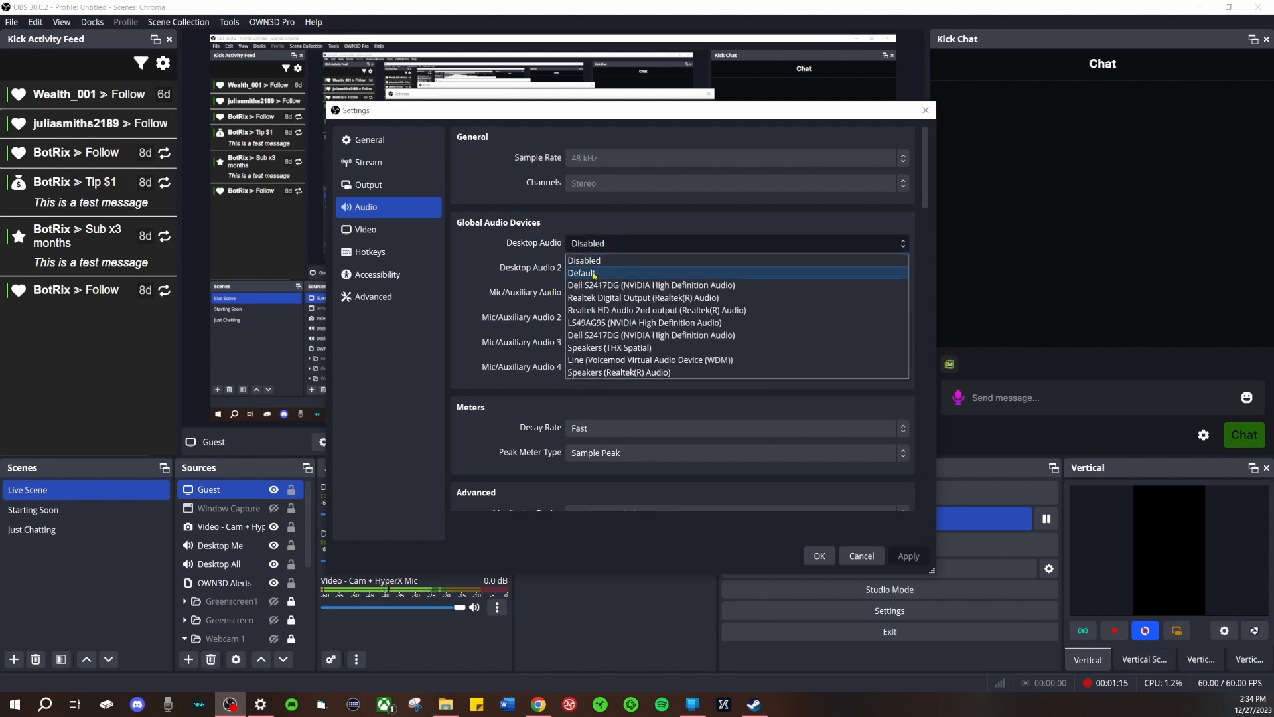
click(511, 264)
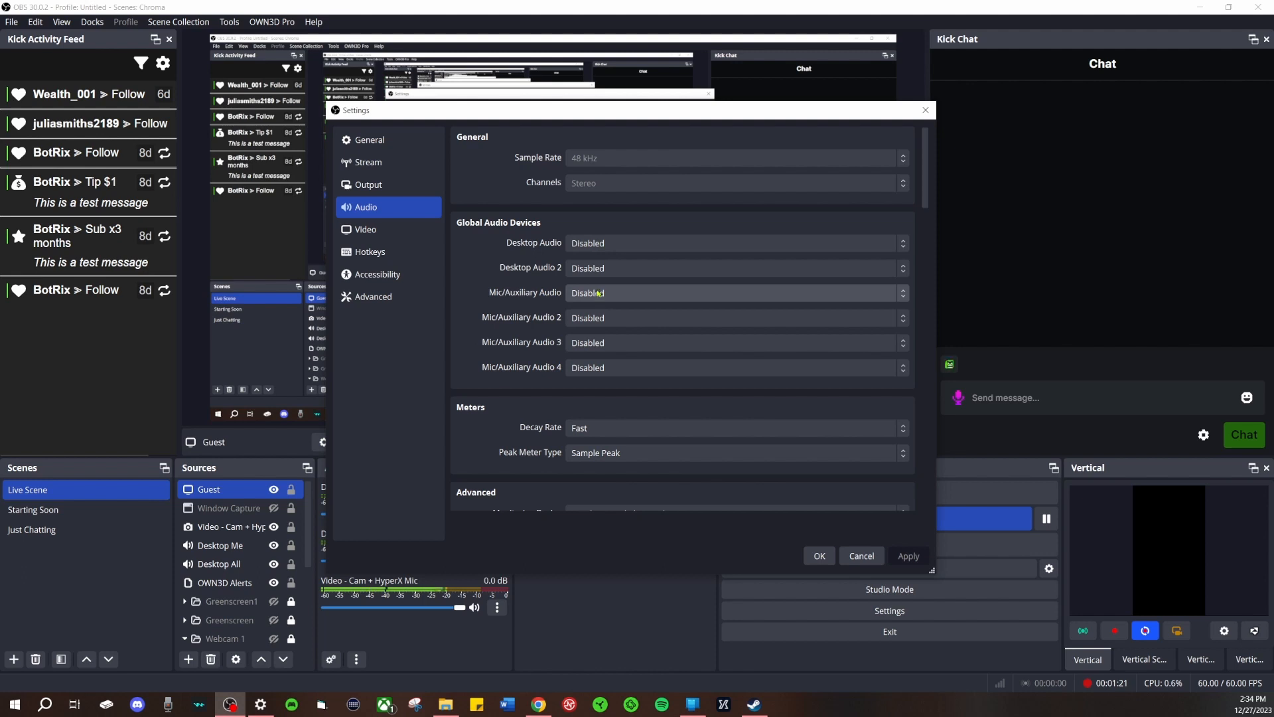
Examine the available devices for the advanced Monitoring Device setting, keeping Speakers (Realtek(R) Audio) selected.
scroll(509, 292, down, 3)
scroll(509, 292, up, 3)
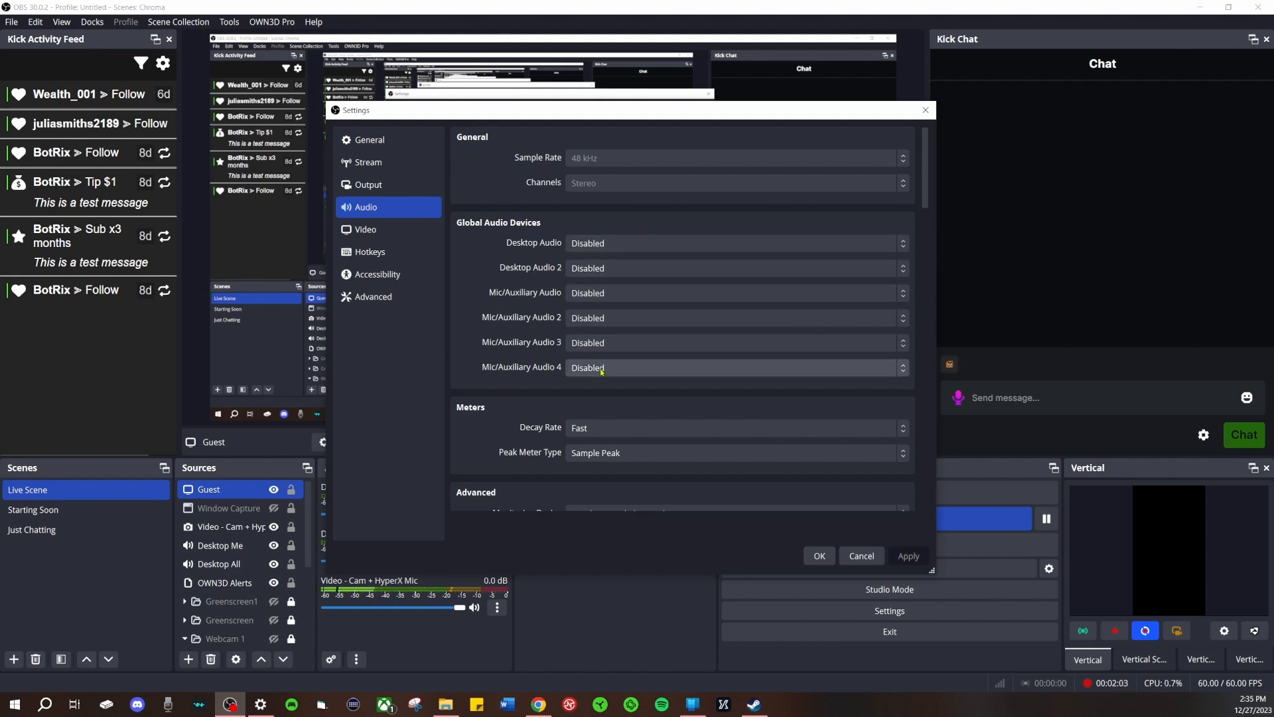
scroll(597, 354, down, 4)
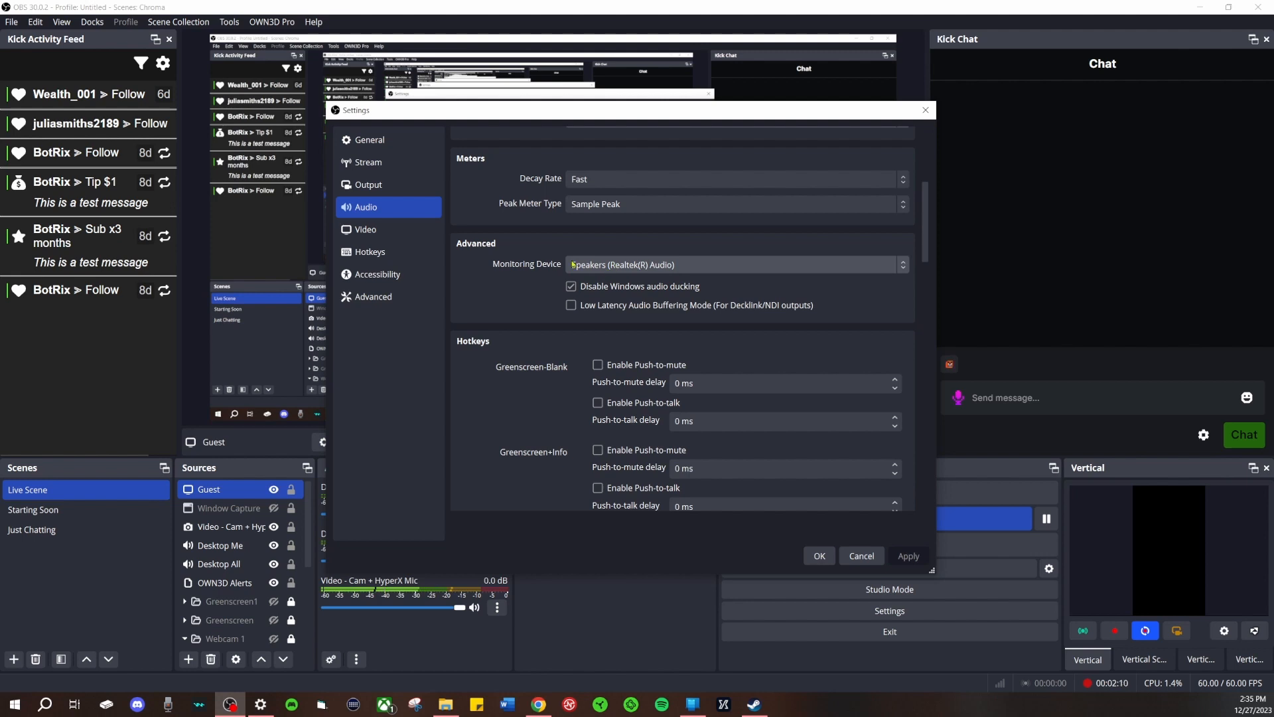
click(625, 265)
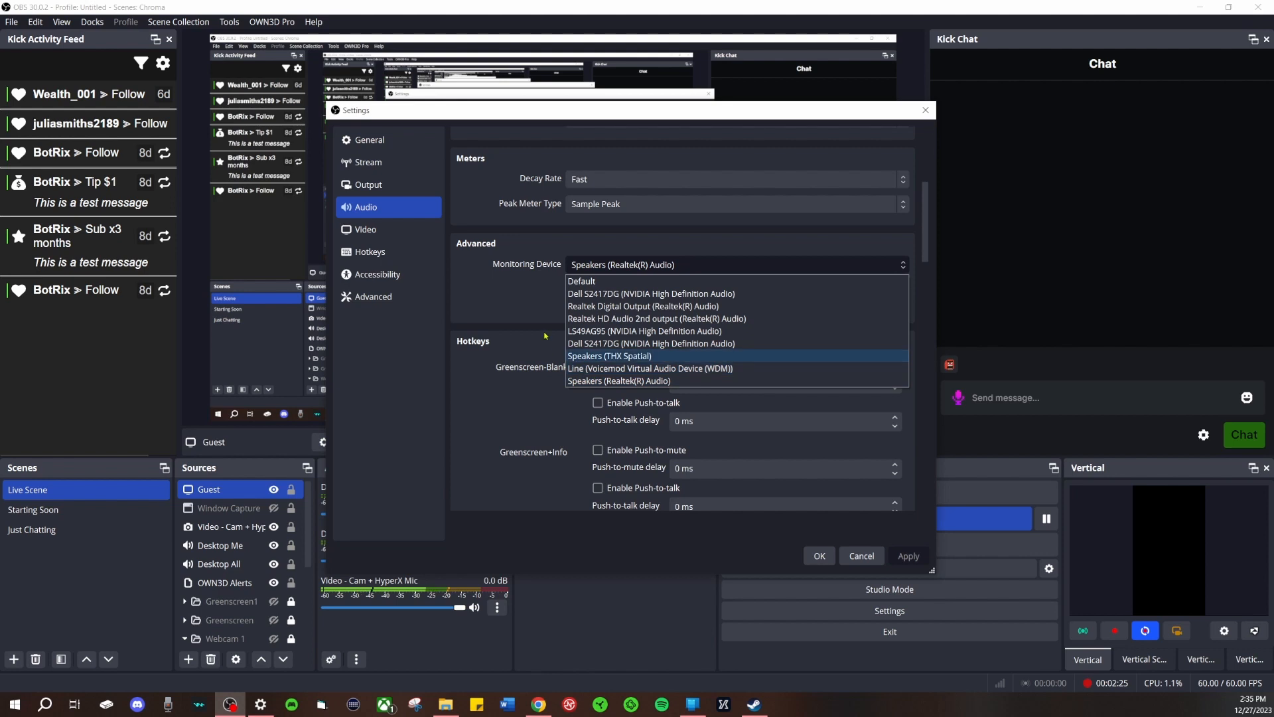
click(590, 265)
click(590, 270)
click(516, 286)
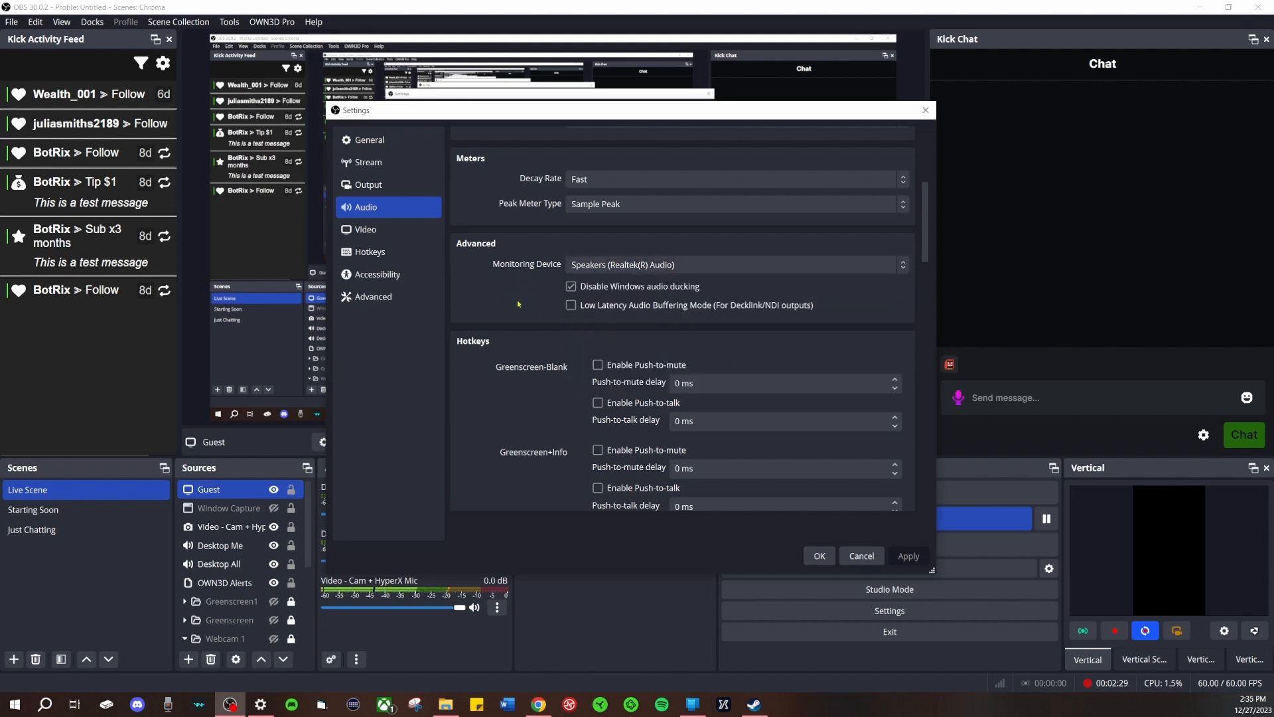
Open the Output settings and examine the bitrate and name options for the individual audio tracks.
scroll(514, 303, up, 5)
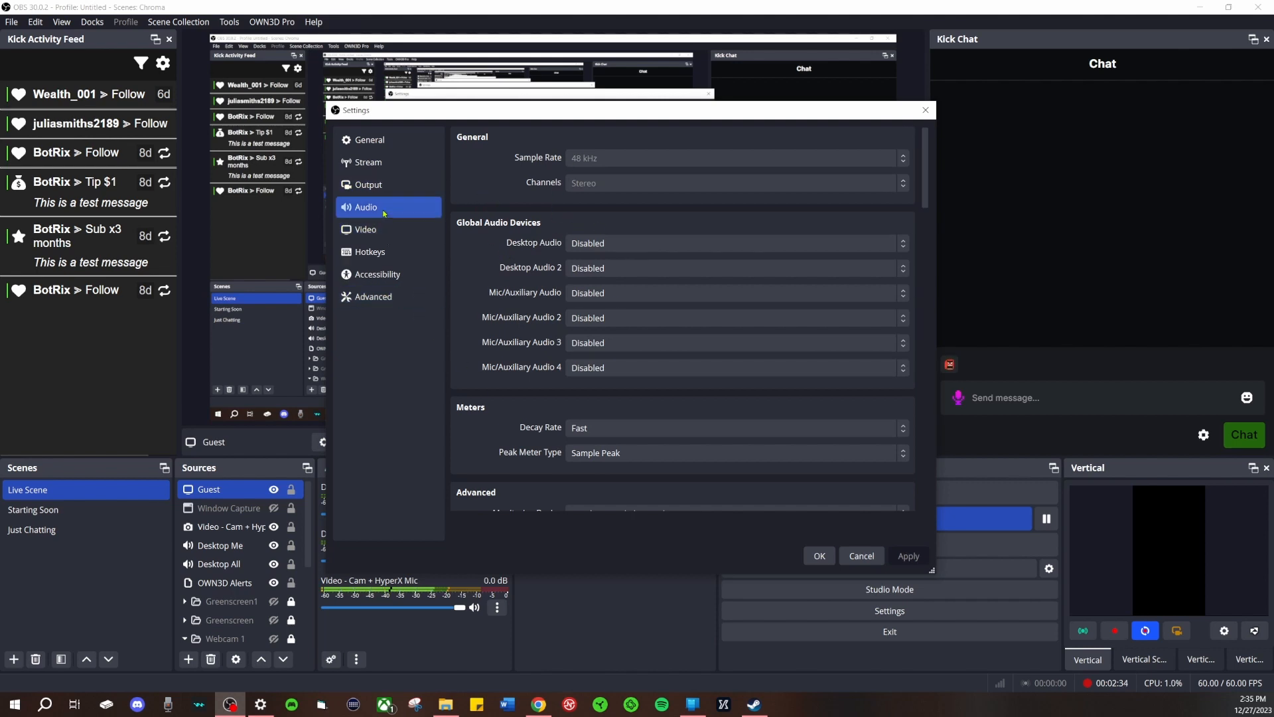
click(371, 141)
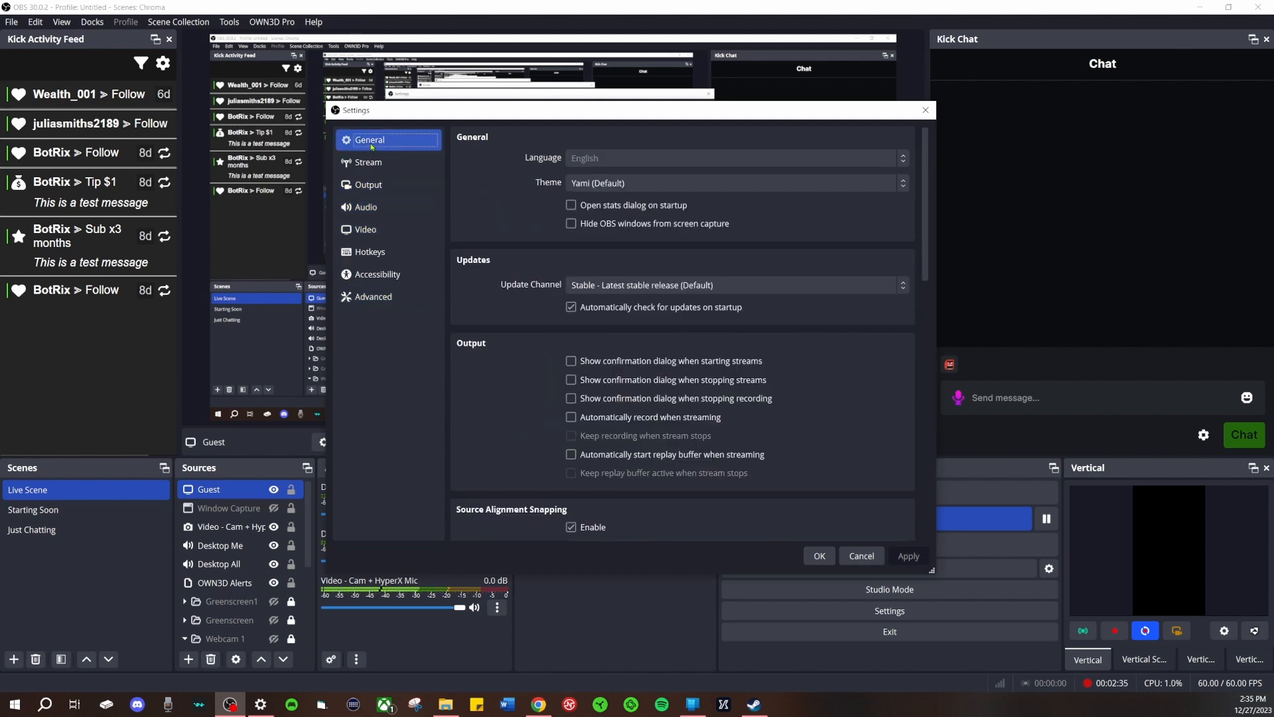
click(366, 187)
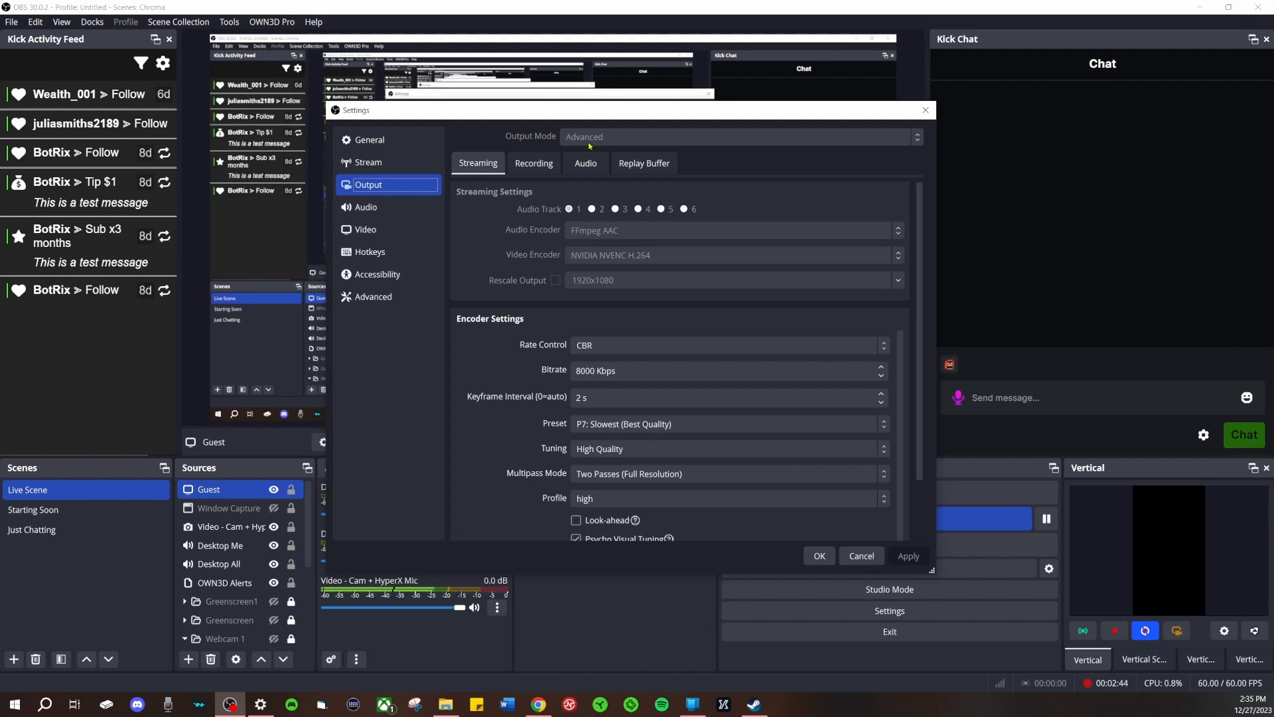
click(580, 162)
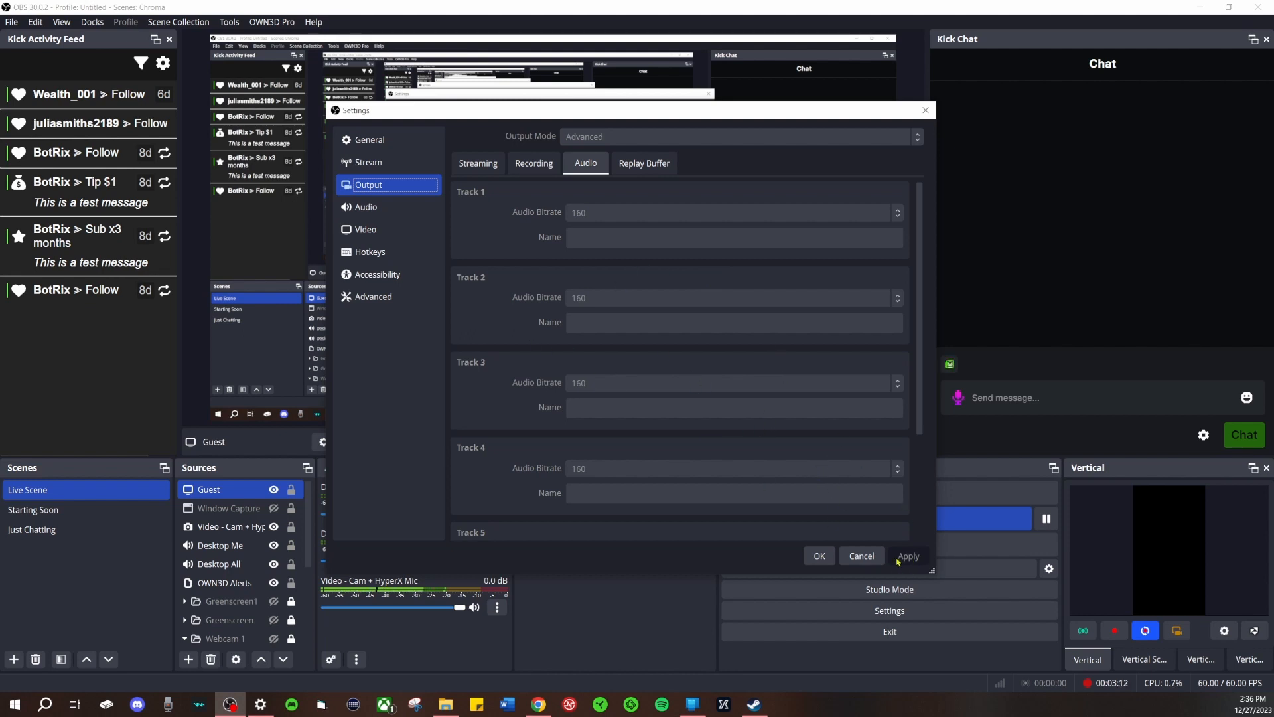
Examine the recording and streaming output settings, including their audio tracks and the streaming encoder's bitrate, and close the settings.
click(550, 168)
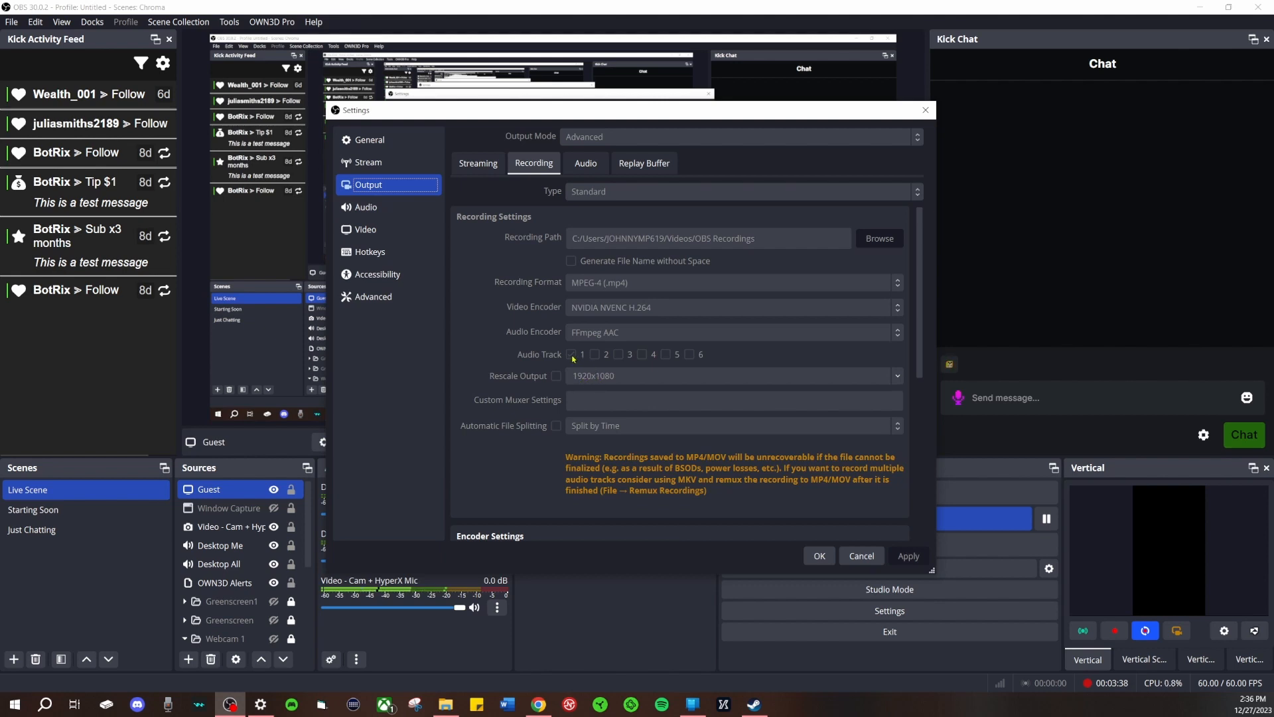
click(479, 163)
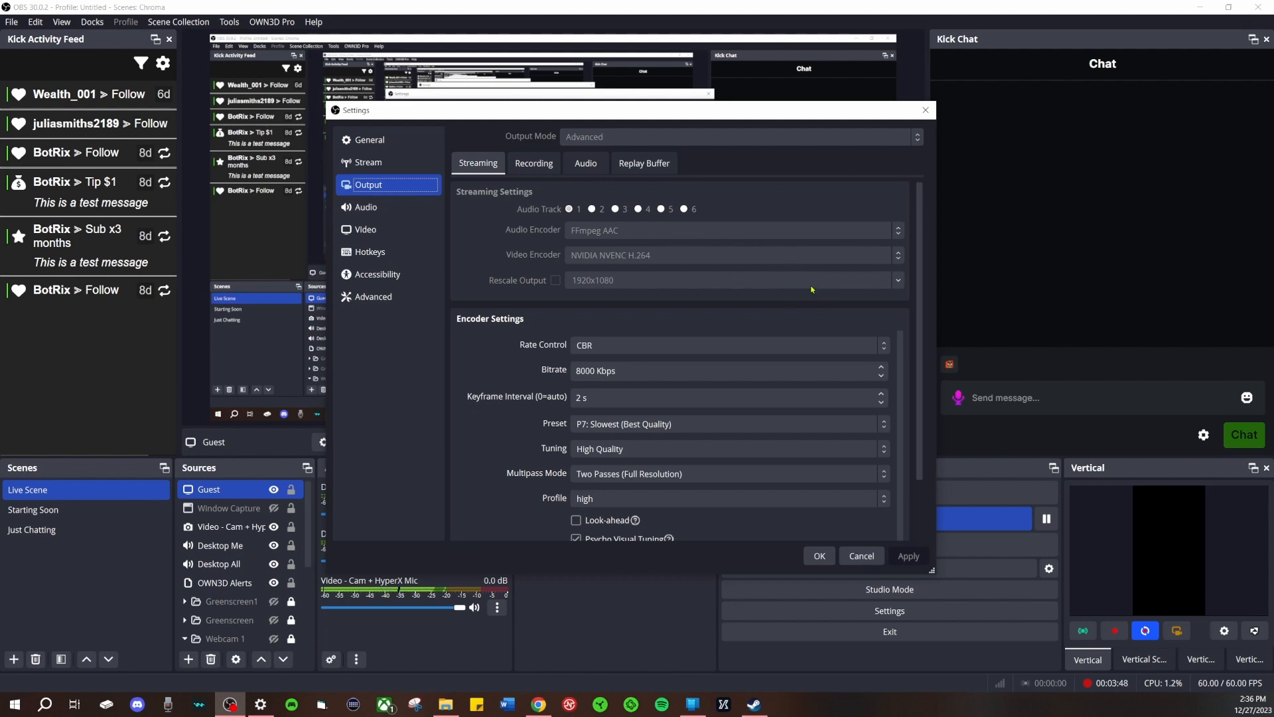
scroll(730, 332, down, 2)
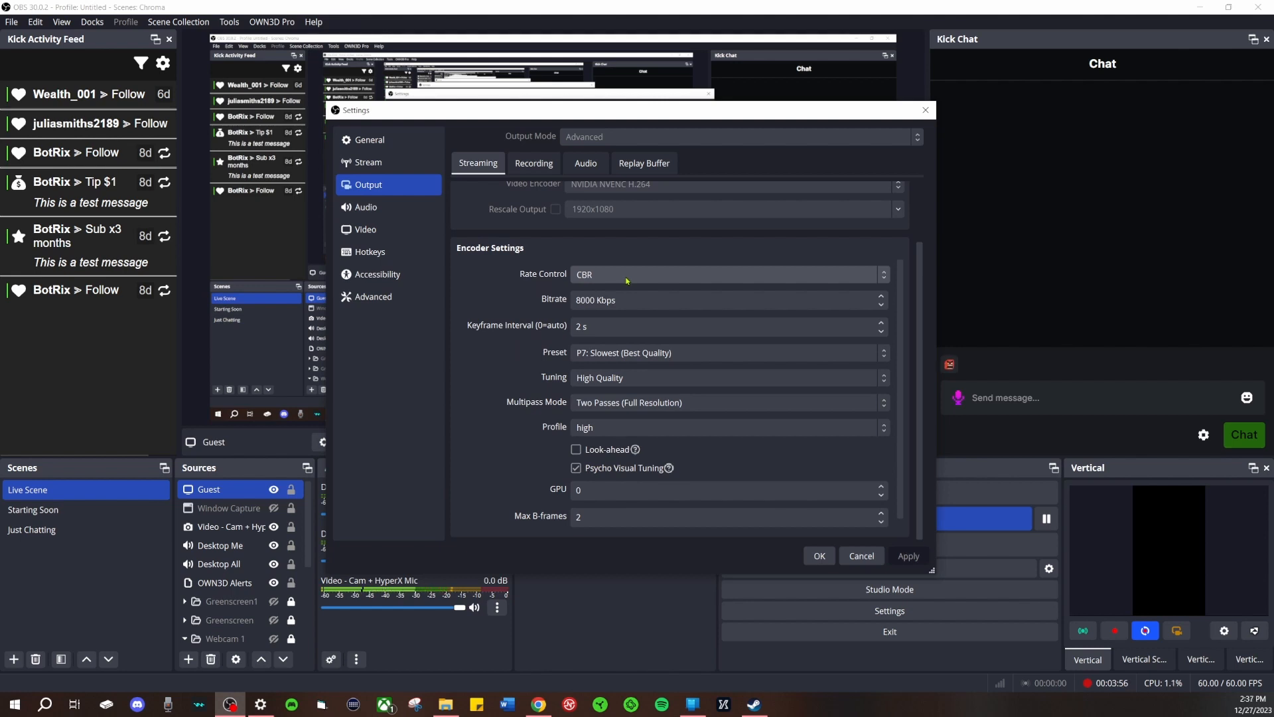
click(591, 299)
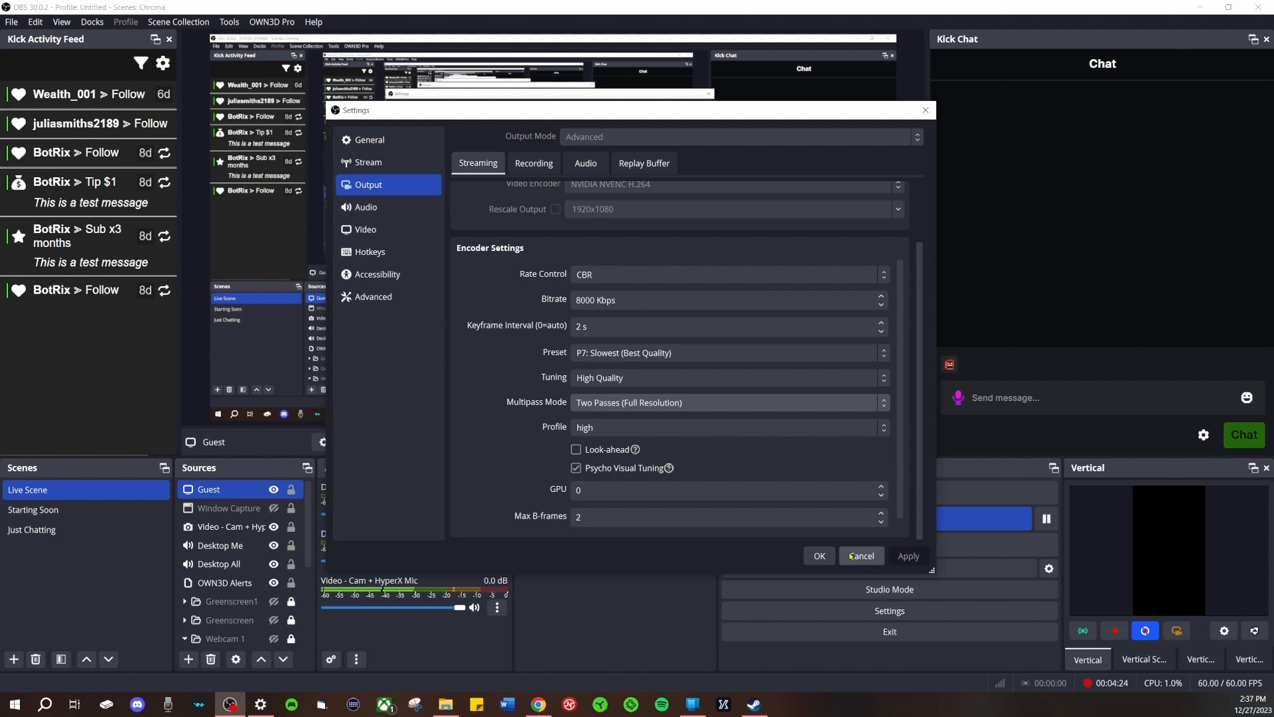
click(821, 555)
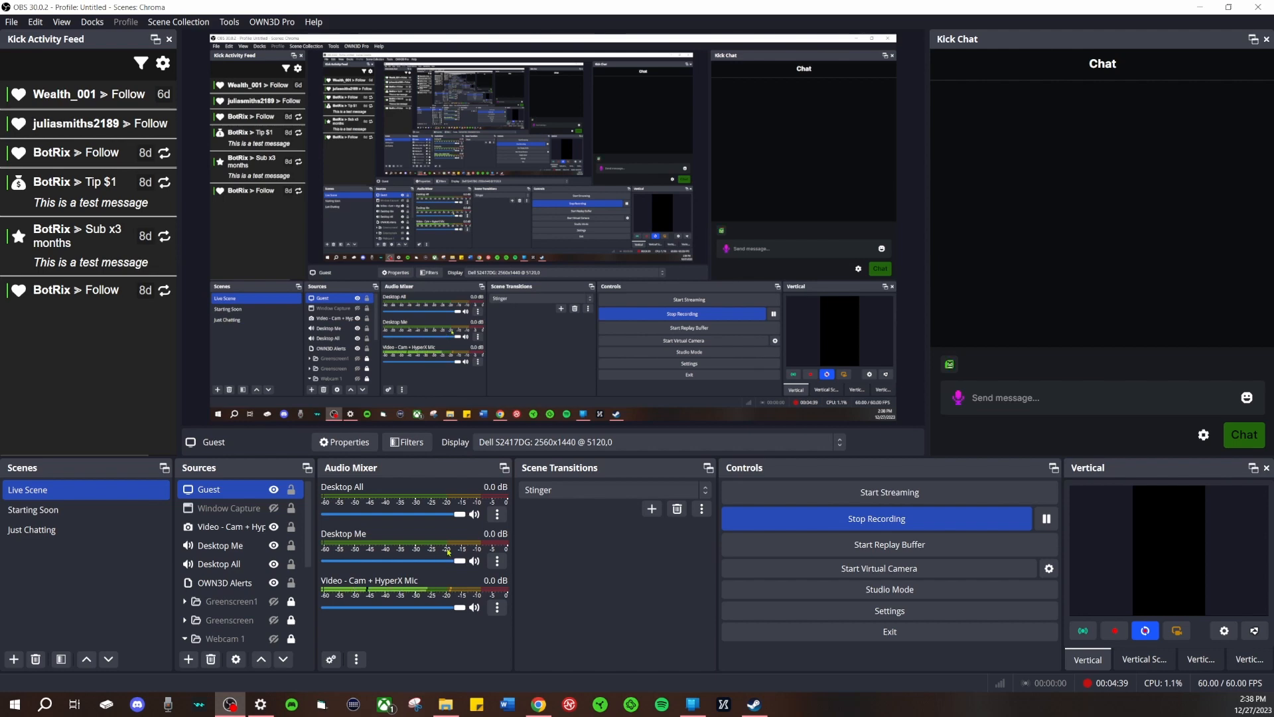
click(189, 658)
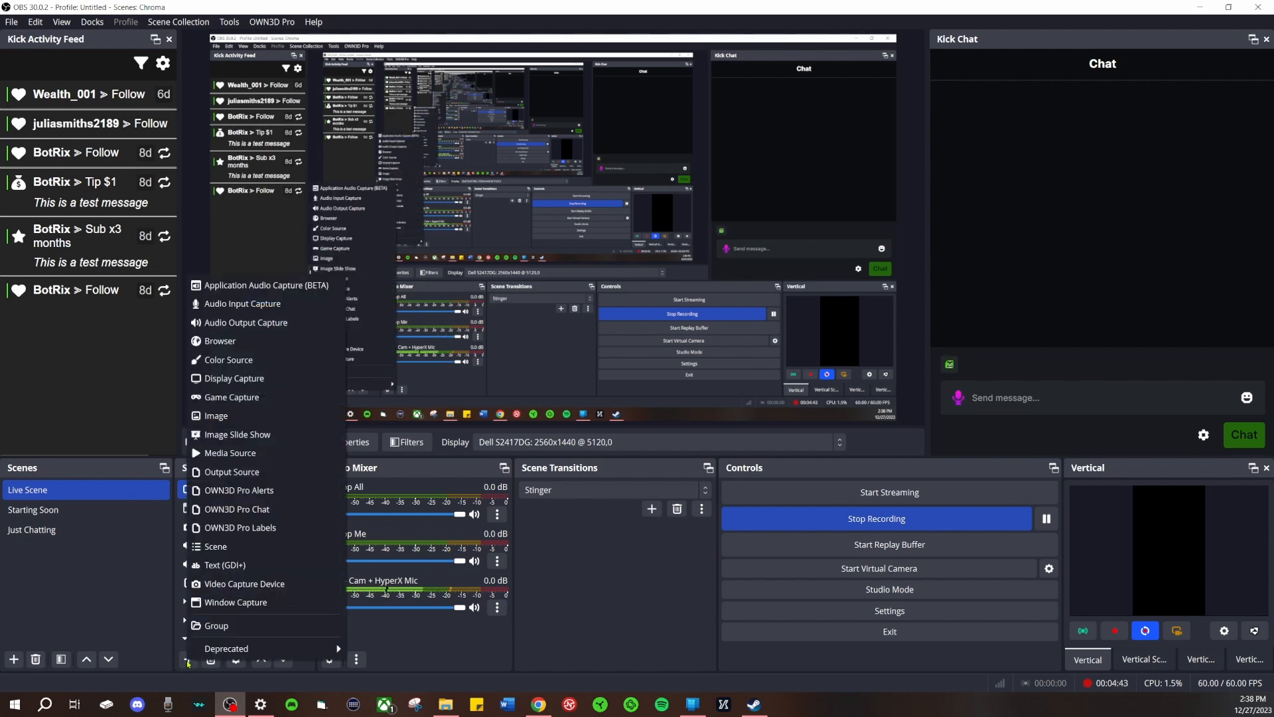
click(234, 584)
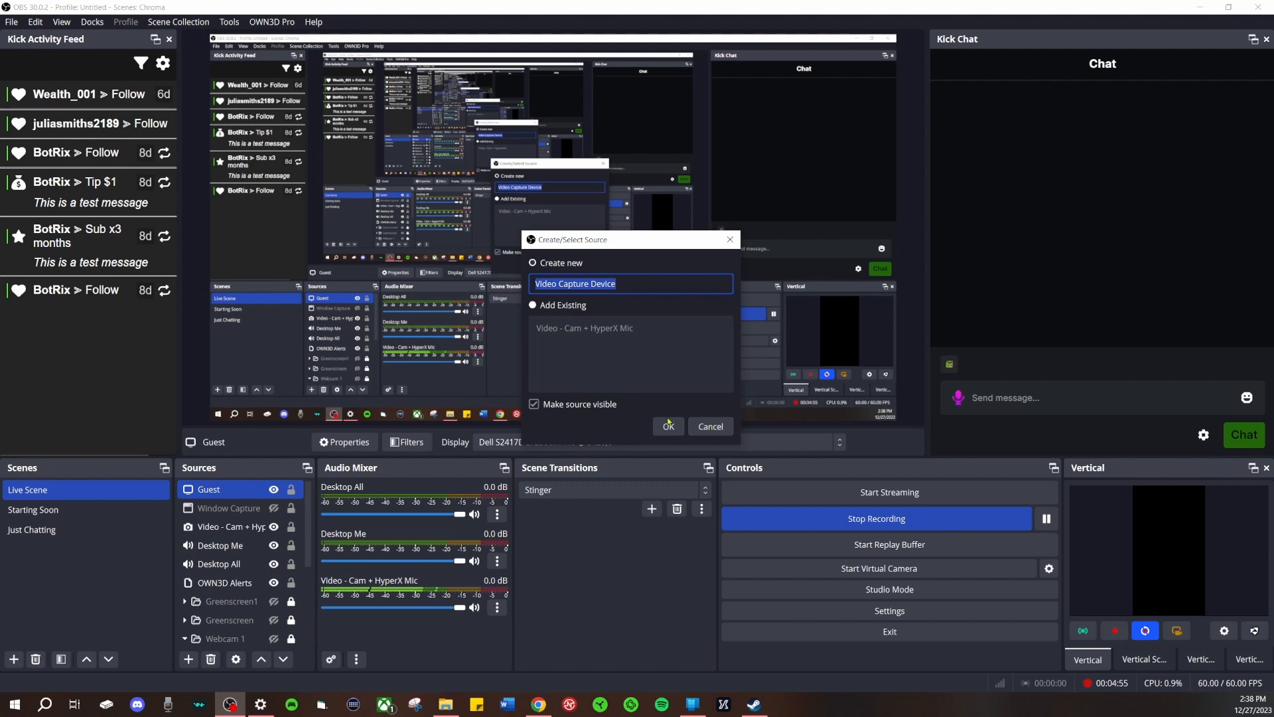
click(714, 427)
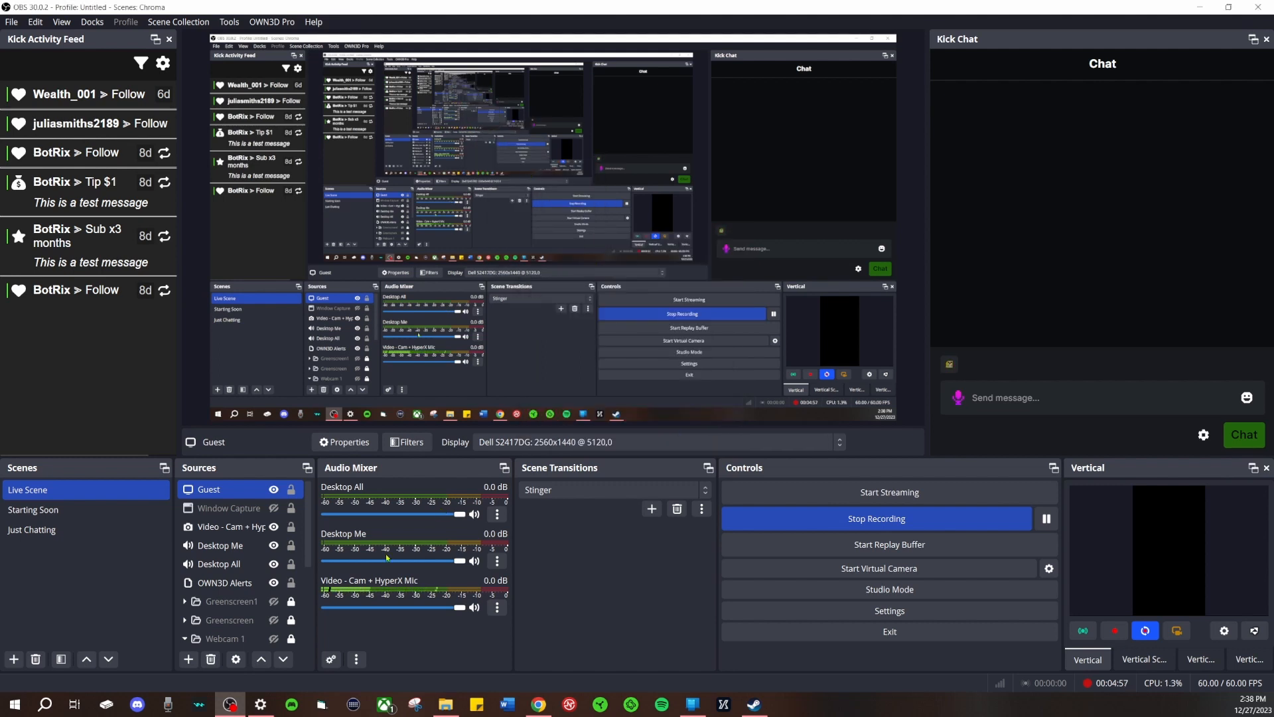
Examine the properties of the Video - Cam + HyperX Mic source down to its audio output mode and custom audio device.
click(251, 527)
double_click(251, 528)
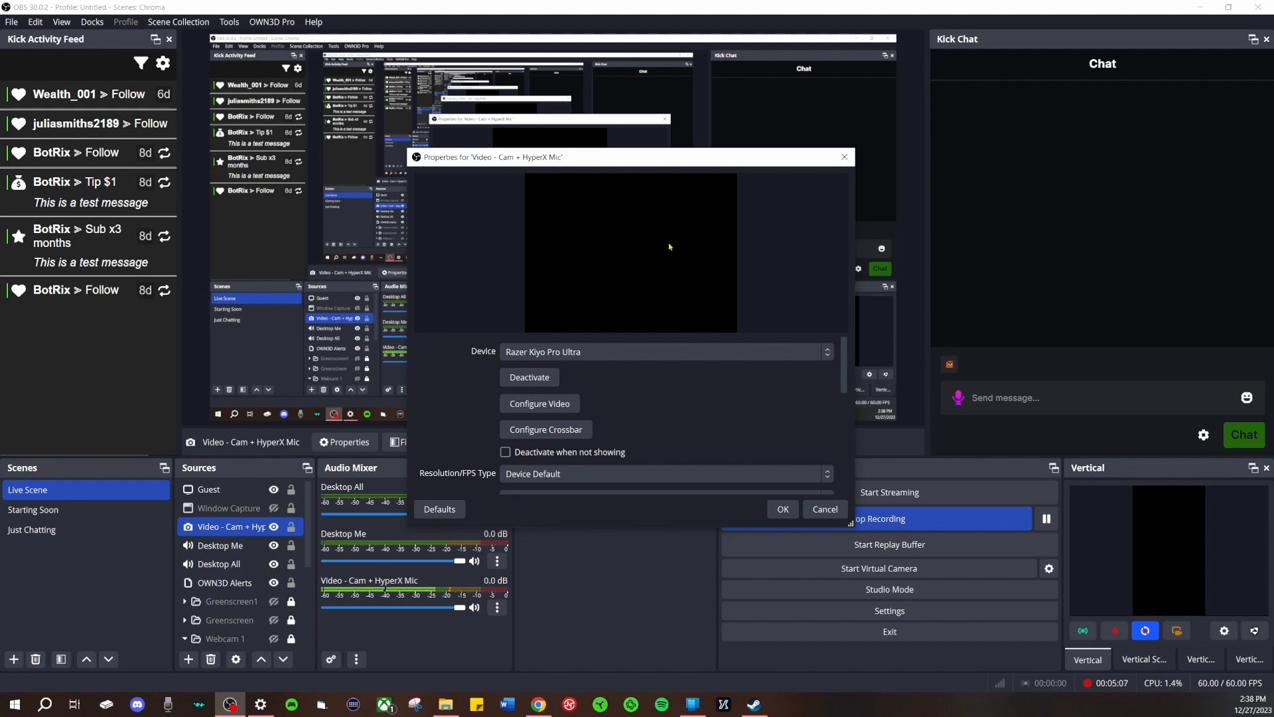
scroll(697, 395, down, 5)
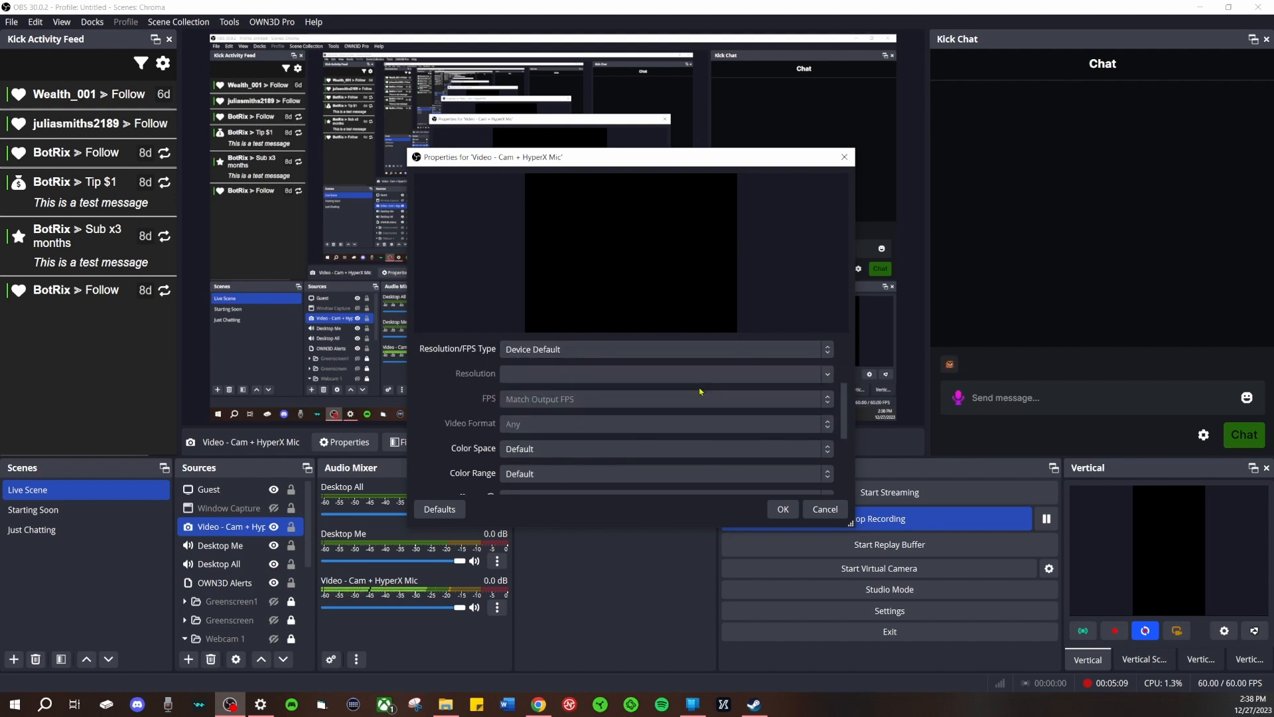
scroll(642, 345, up, 4)
scroll(658, 381, down, 2)
scroll(663, 367, down, 3)
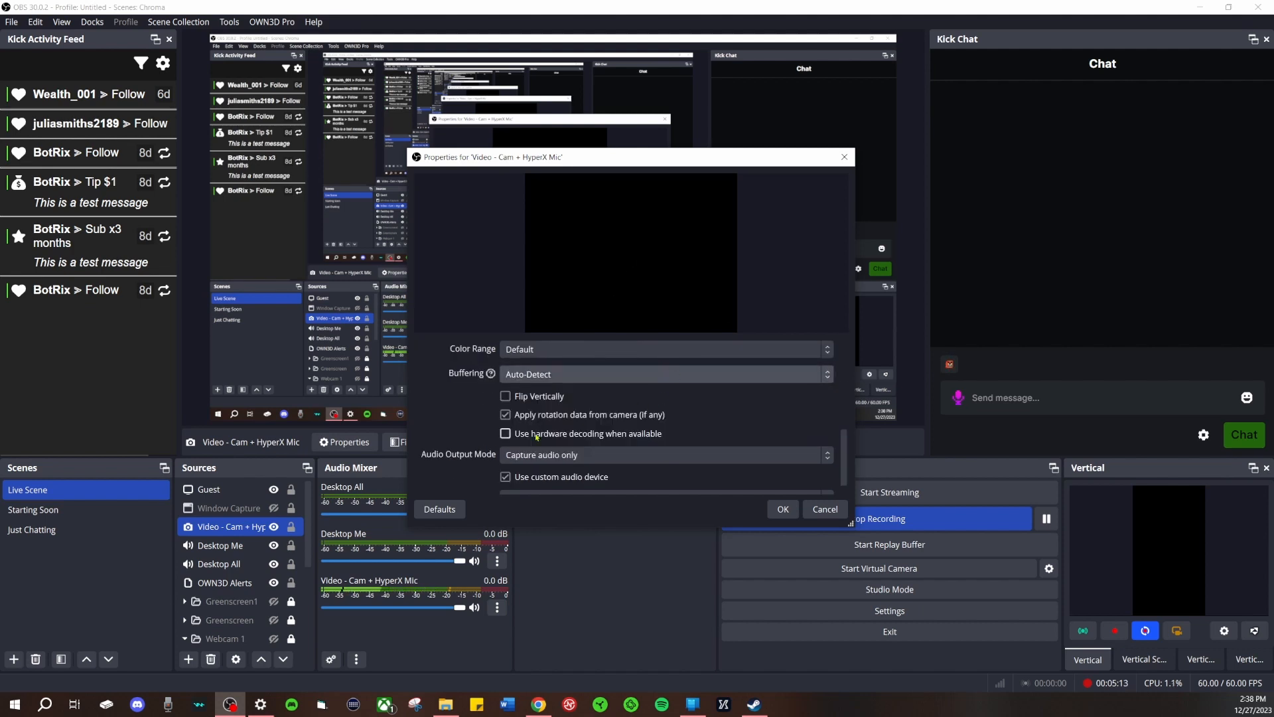
scroll(469, 460, down, 1)
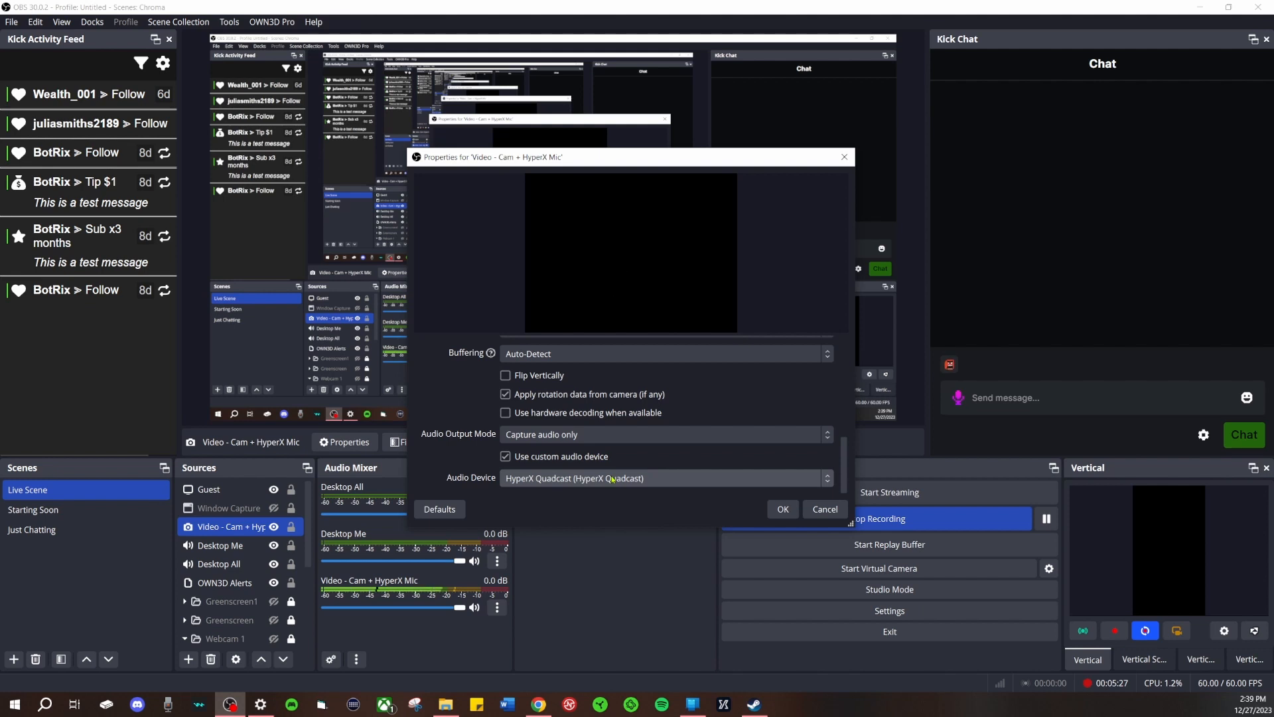
click(781, 510)
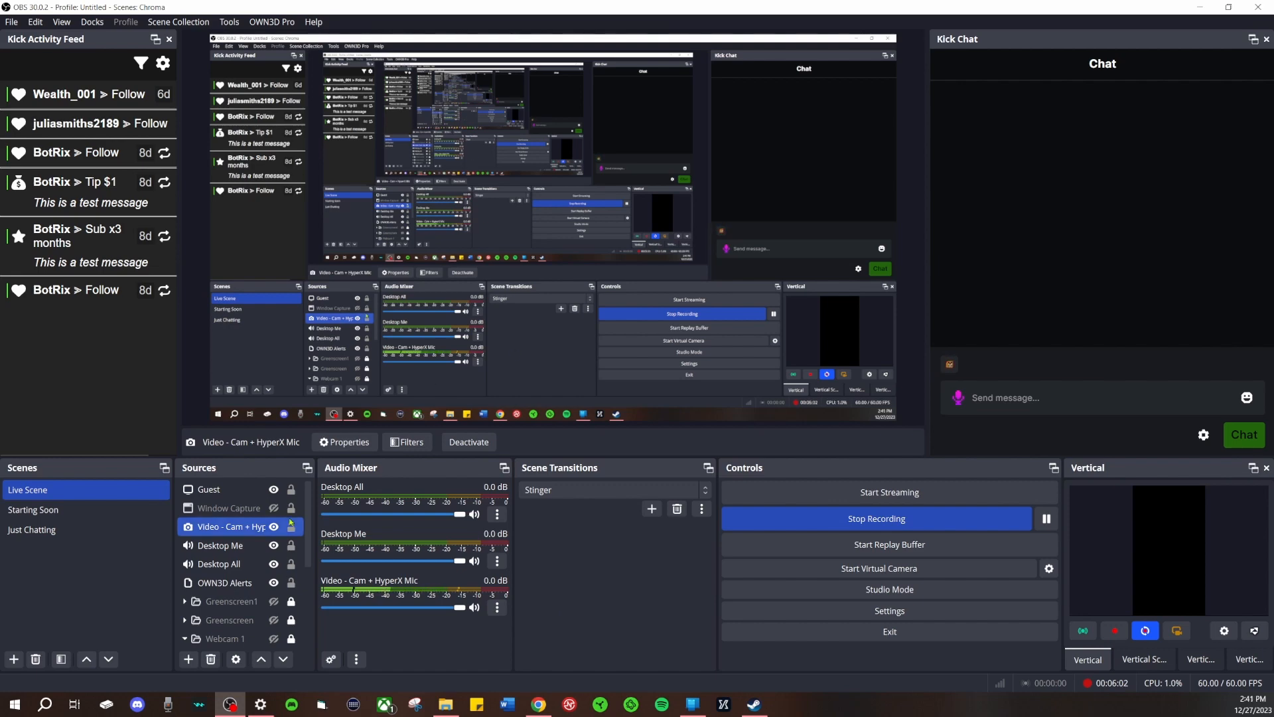
click(188, 659)
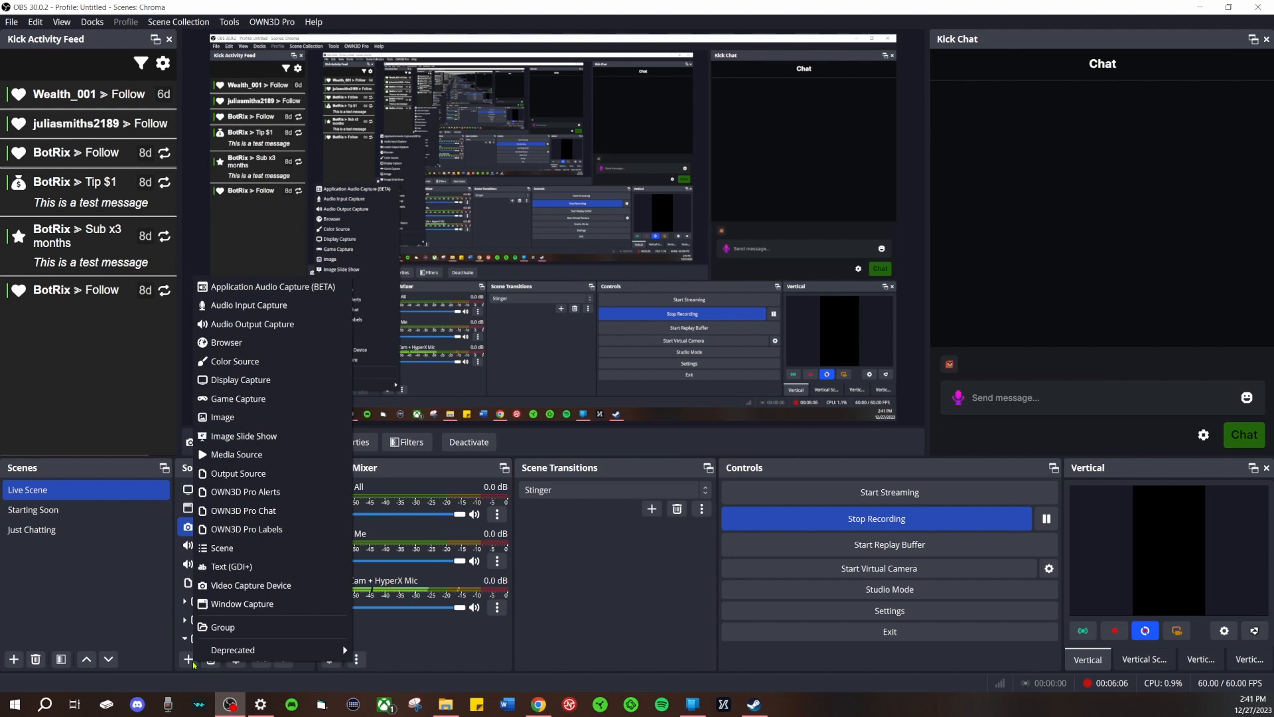
click(257, 325)
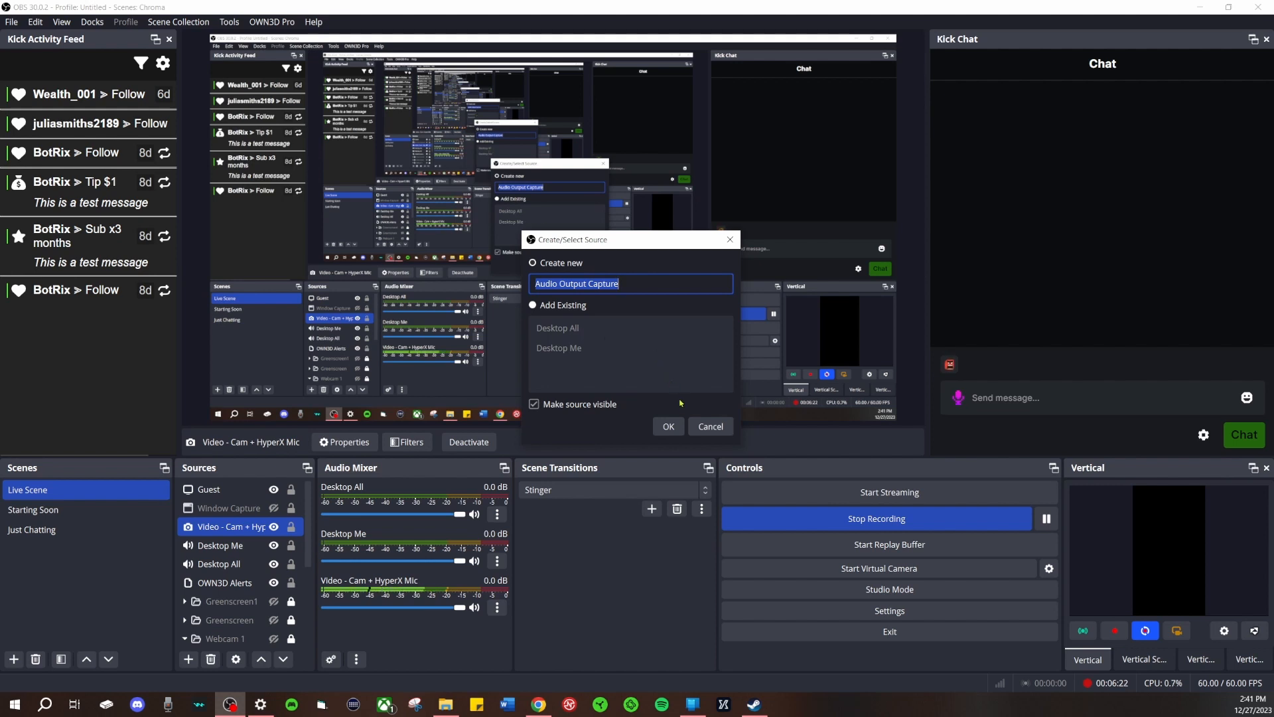
click(710, 426)
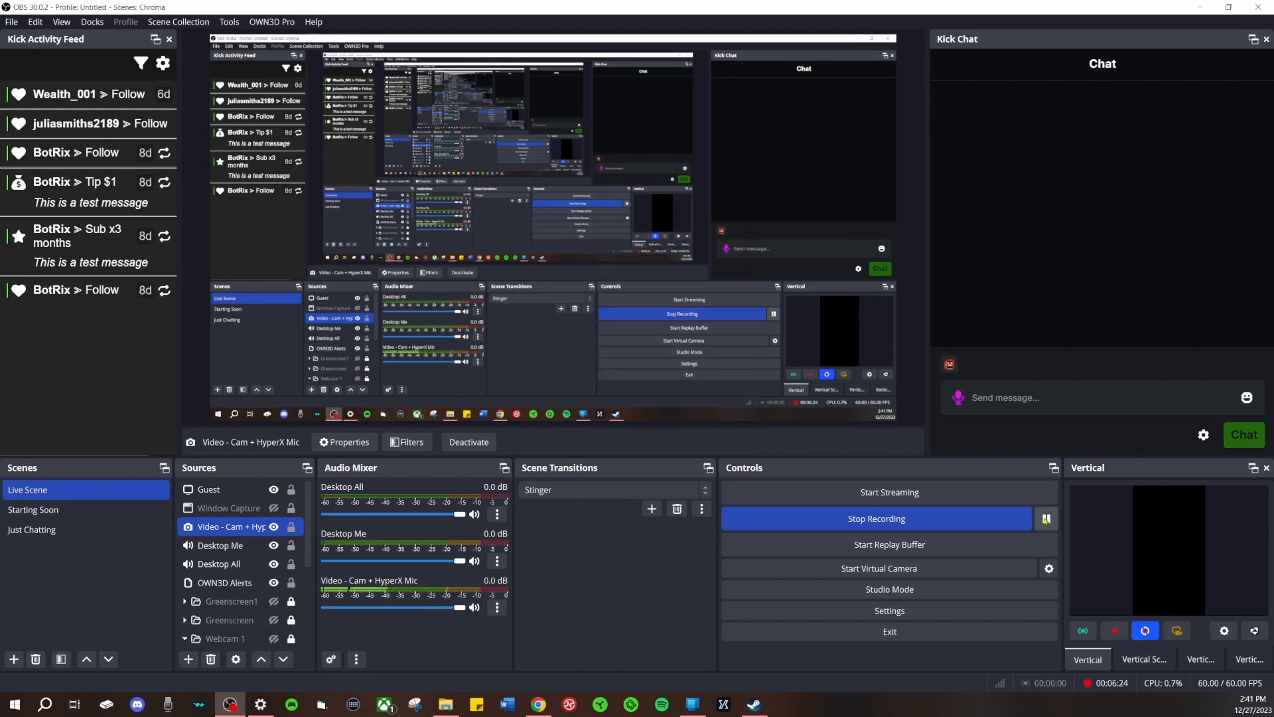
Examine the device choices in the Desktop All source's properties, keeping Speakers (Realtek(R) Audio) selected.
click(225, 564)
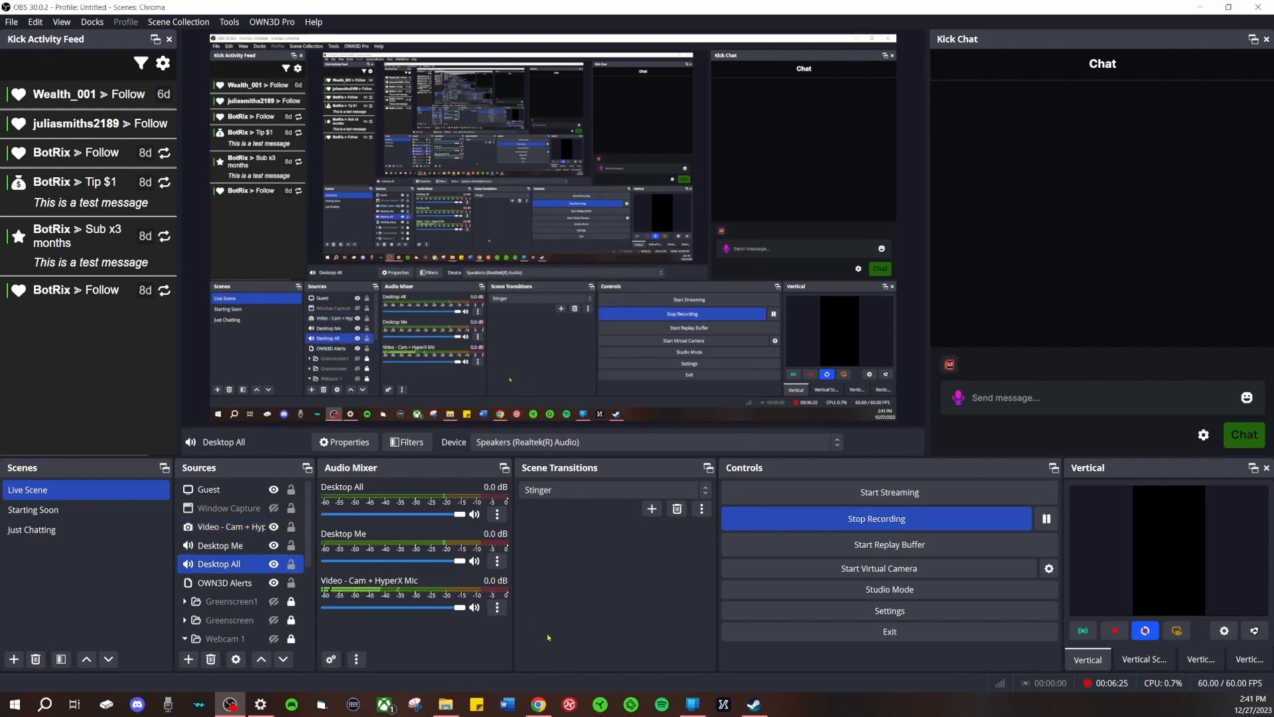
double_click(235, 565)
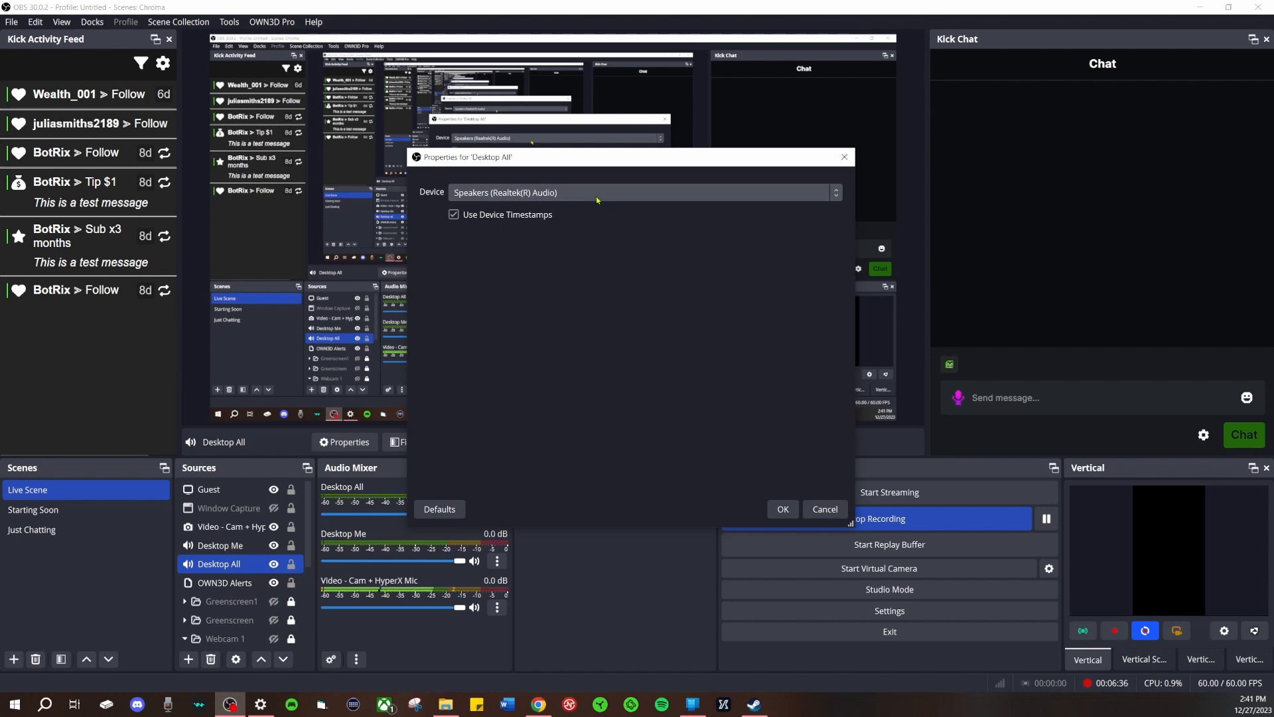
click(597, 199)
click(580, 197)
click(571, 197)
click(572, 197)
click(608, 194)
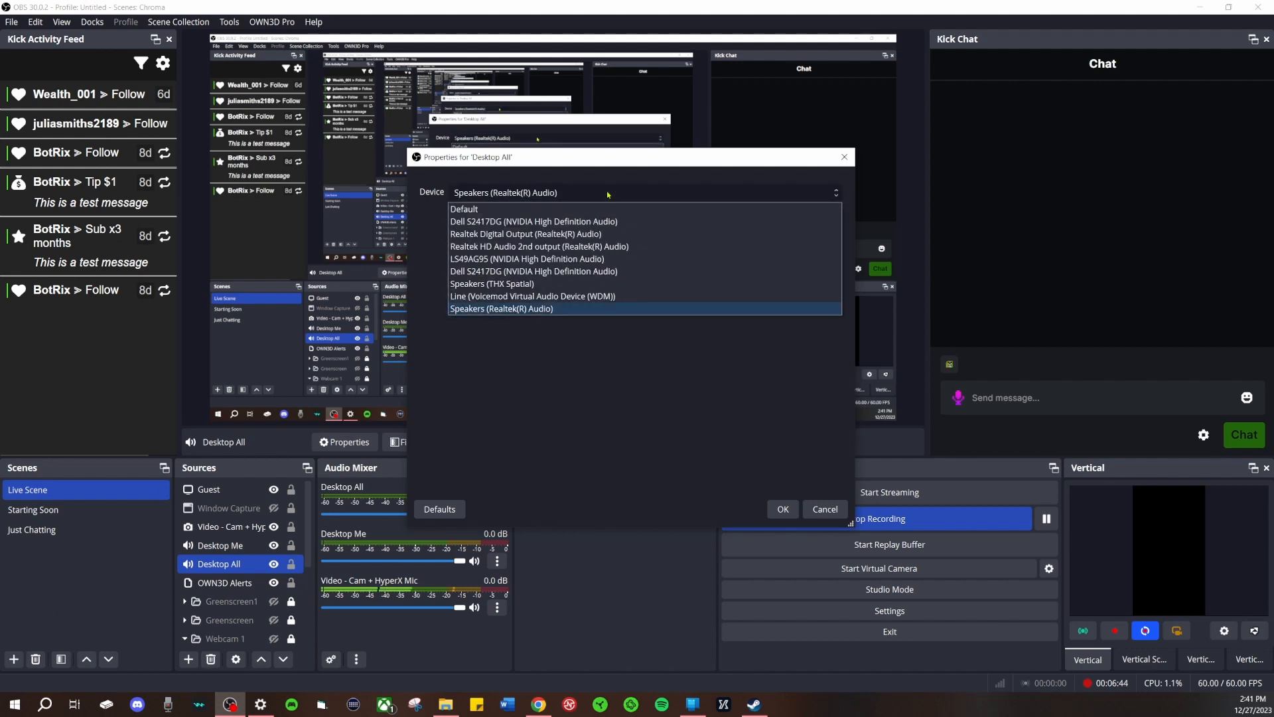
click(607, 194)
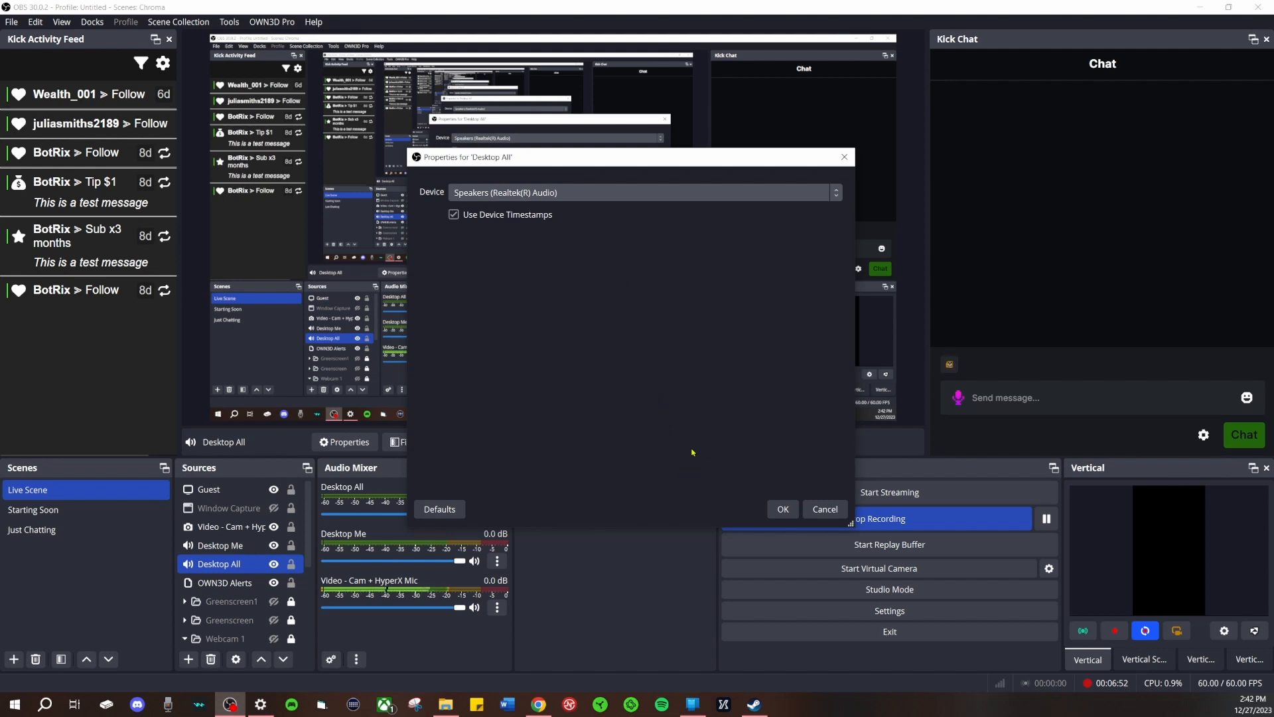
click(783, 508)
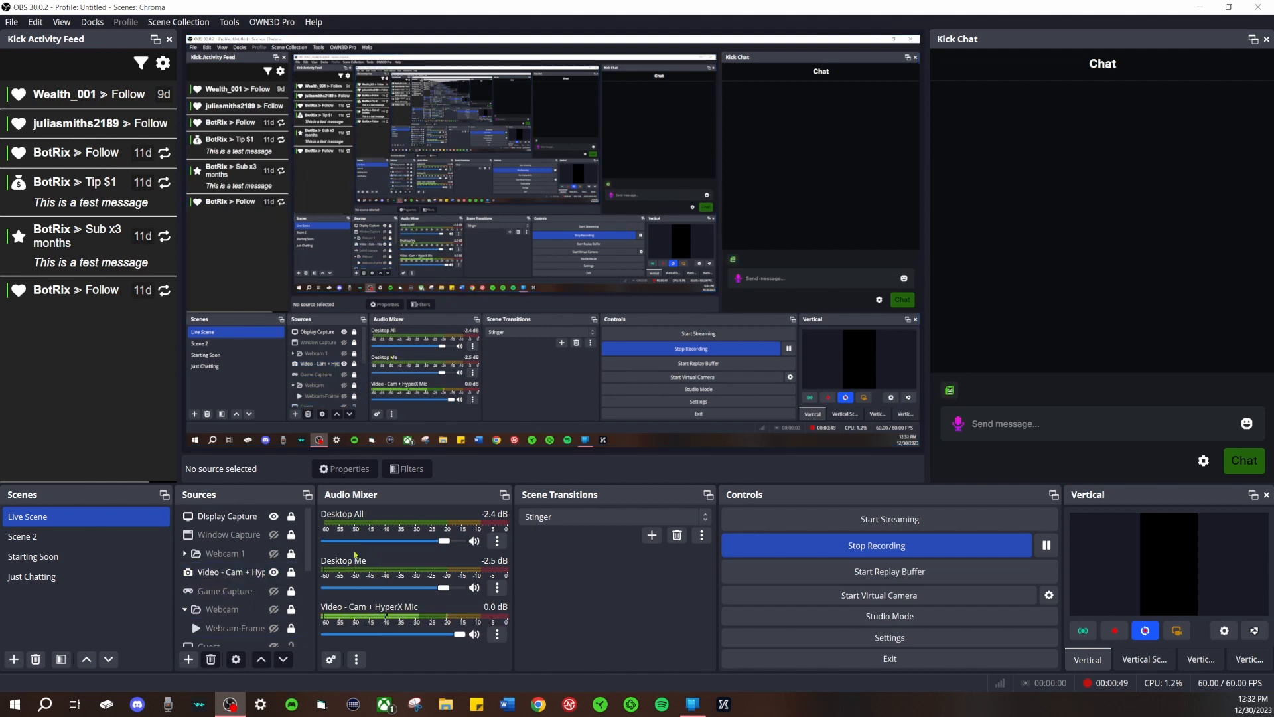
Examine the device choices in the Desktop Me source's properties, keeping Default selected.
scroll(266, 561, down, 3)
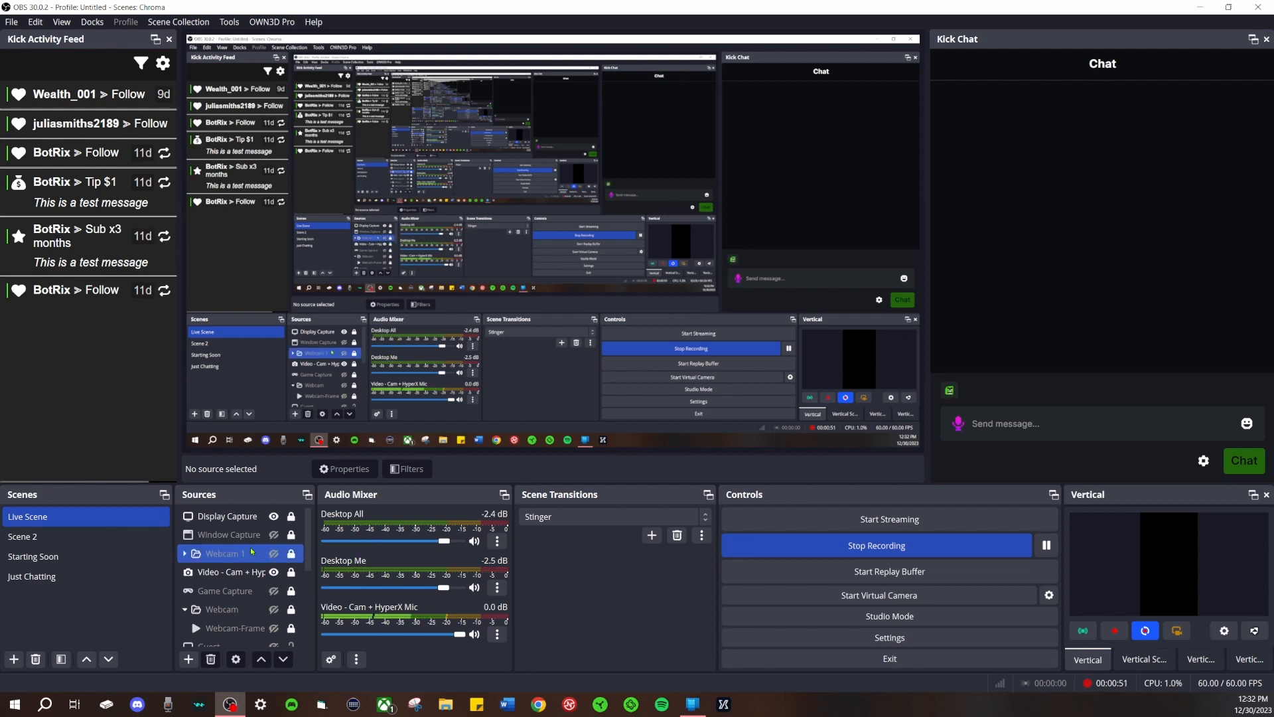
click(251, 554)
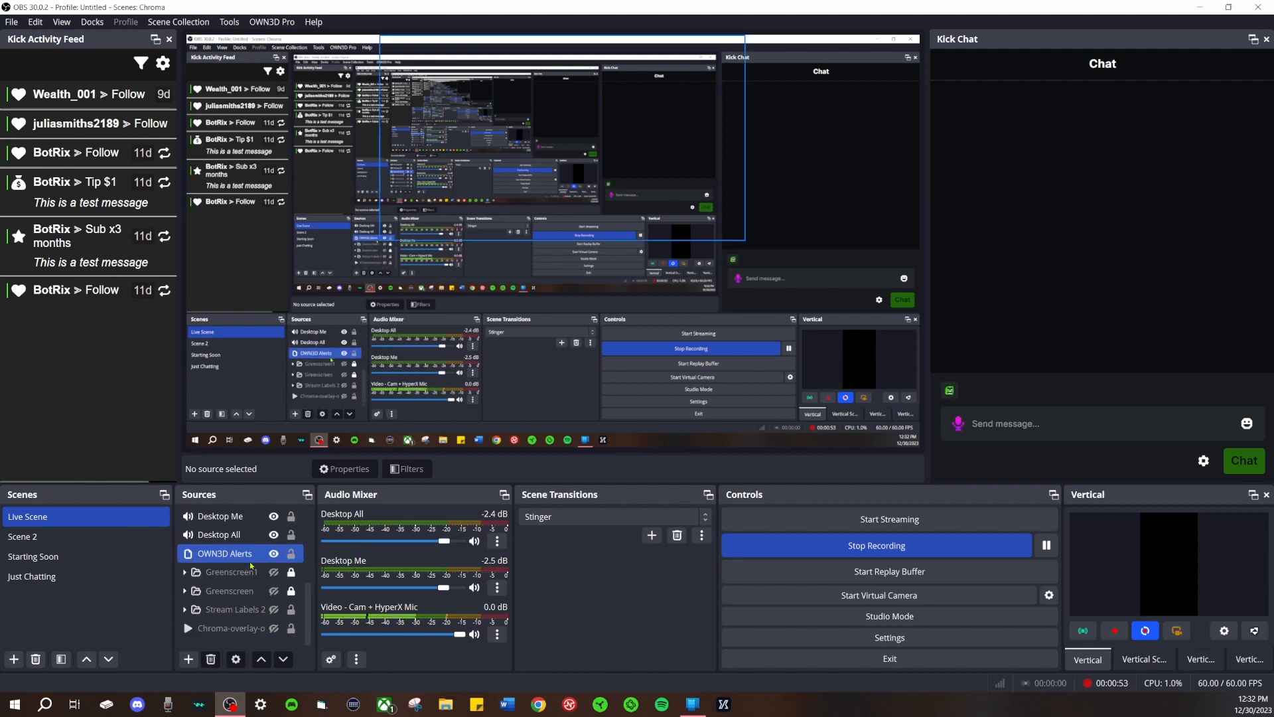
scroll(242, 583, down, 1)
double_click(220, 517)
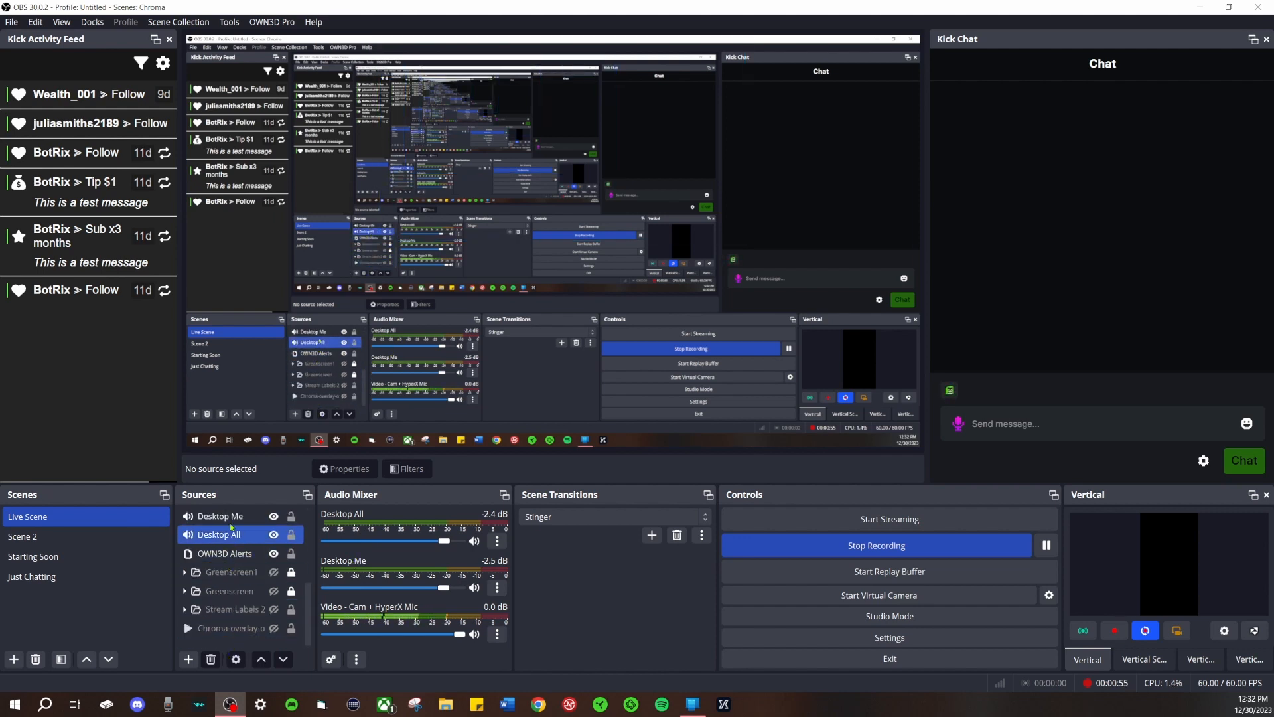
click(548, 200)
click(548, 198)
click(549, 198)
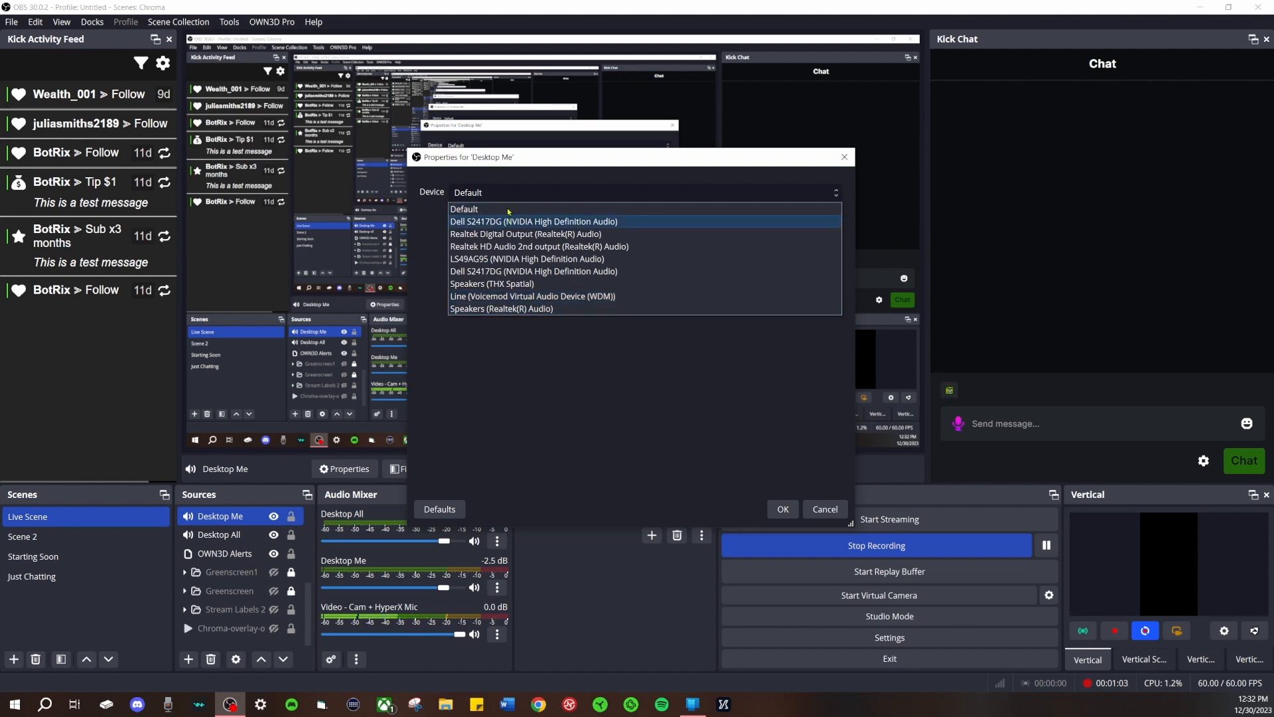
click(560, 371)
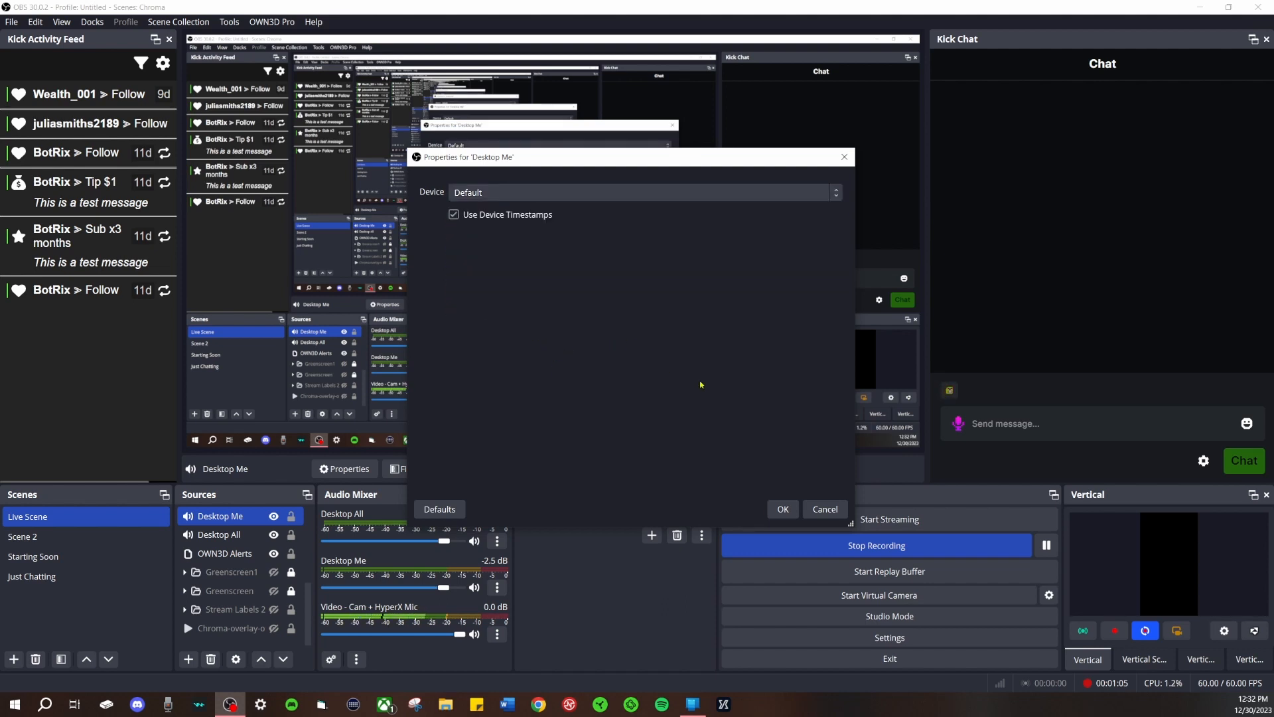
click(783, 511)
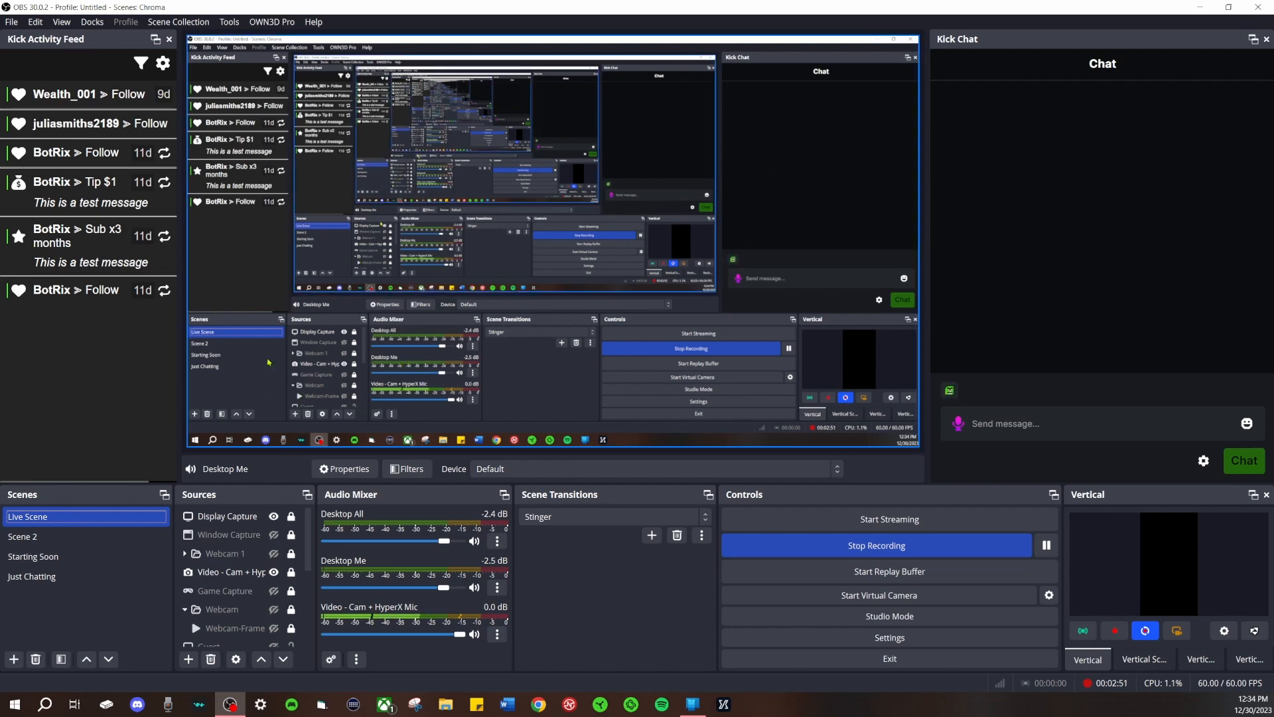
Check the audio monitoring options in the advanced audio properties, keeping Monitor and Output for Desktop All and Monitor Only (mute output) for Desktop Me.
click(42, 537)
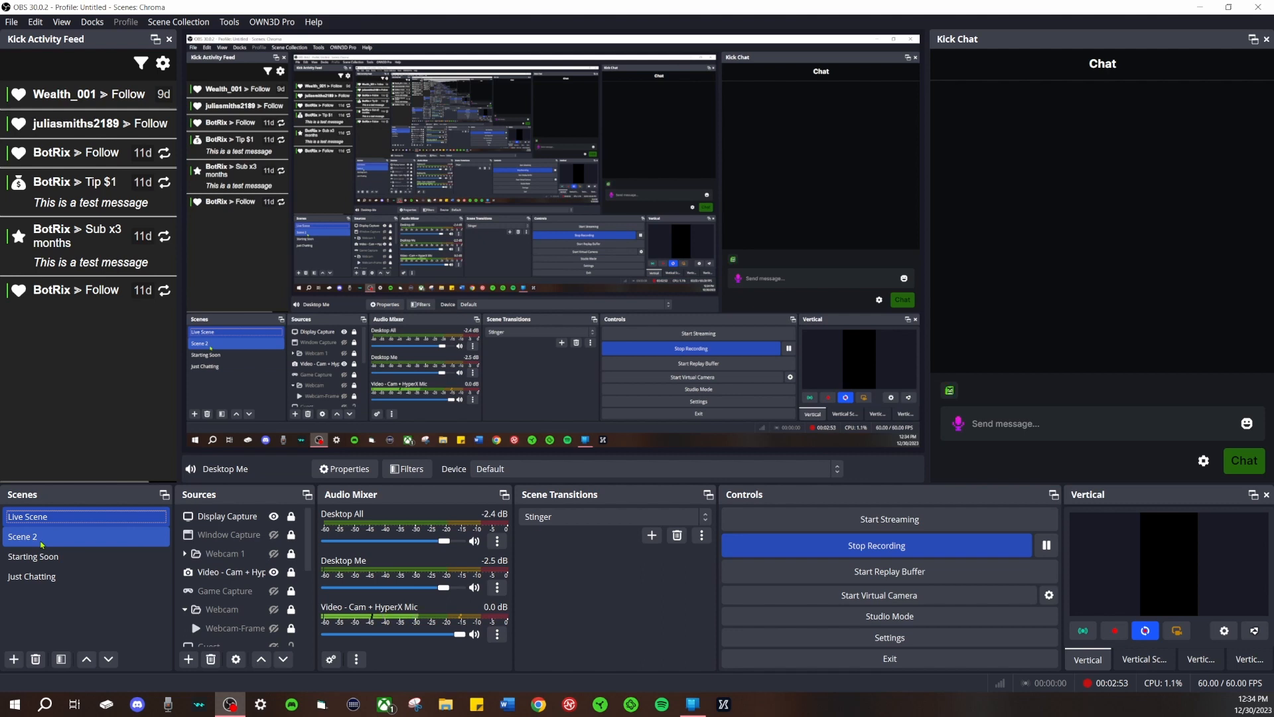
click(330, 659)
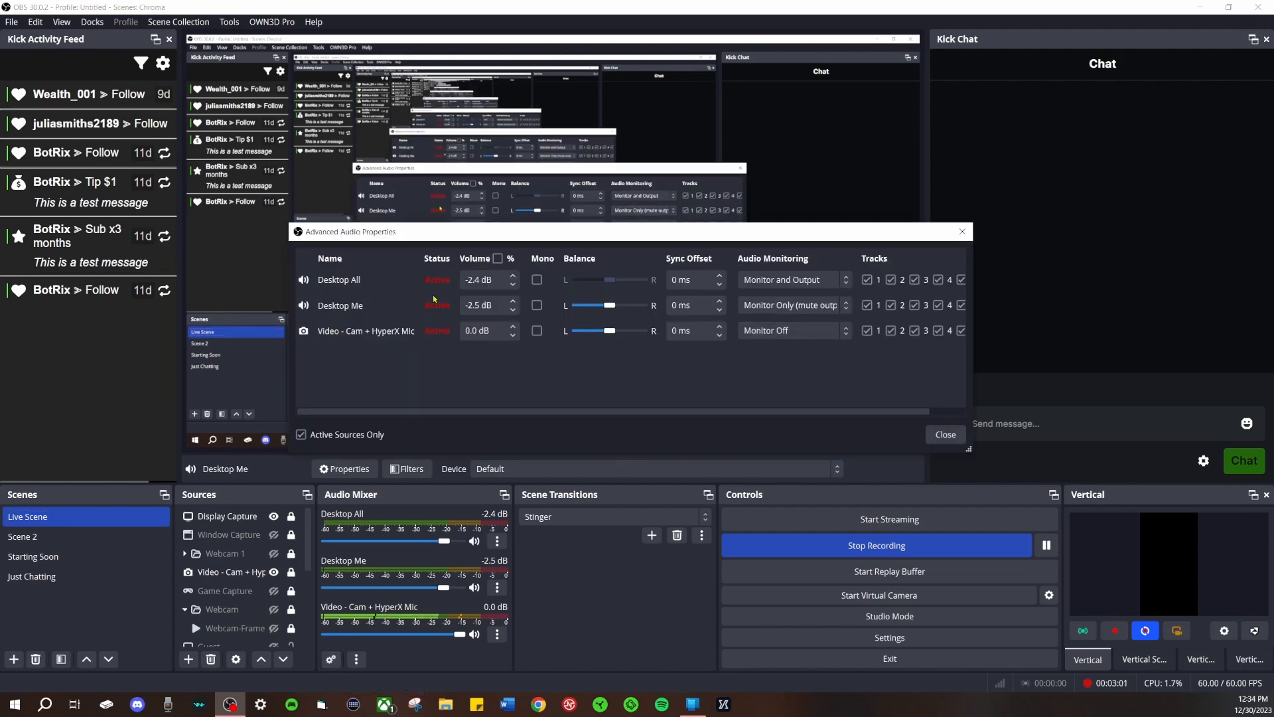
click(805, 284)
click(805, 284)
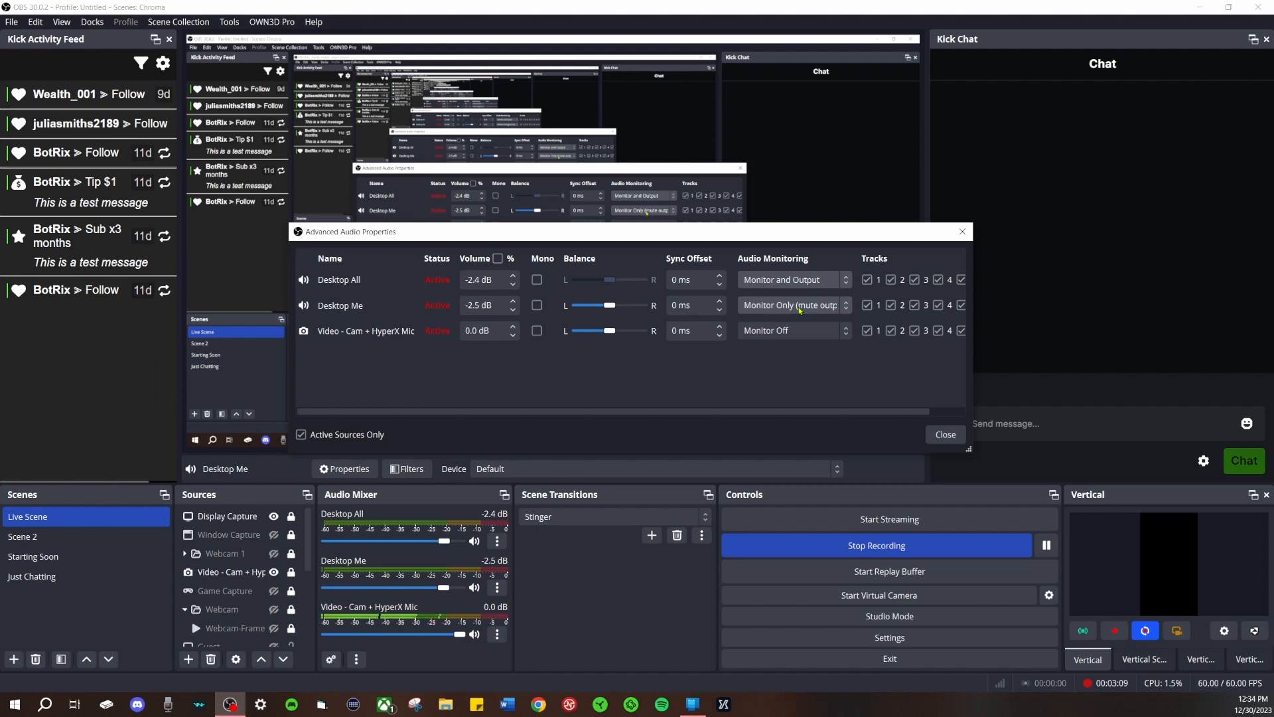
click(800, 310)
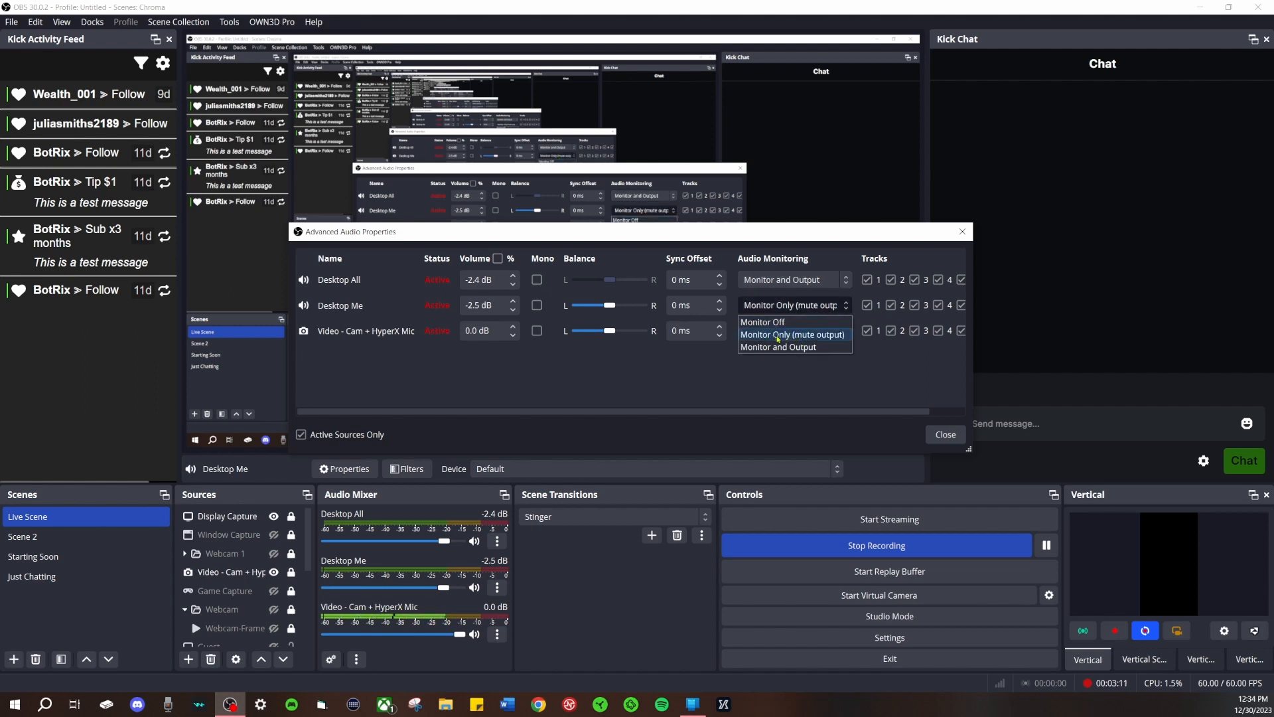
click(824, 336)
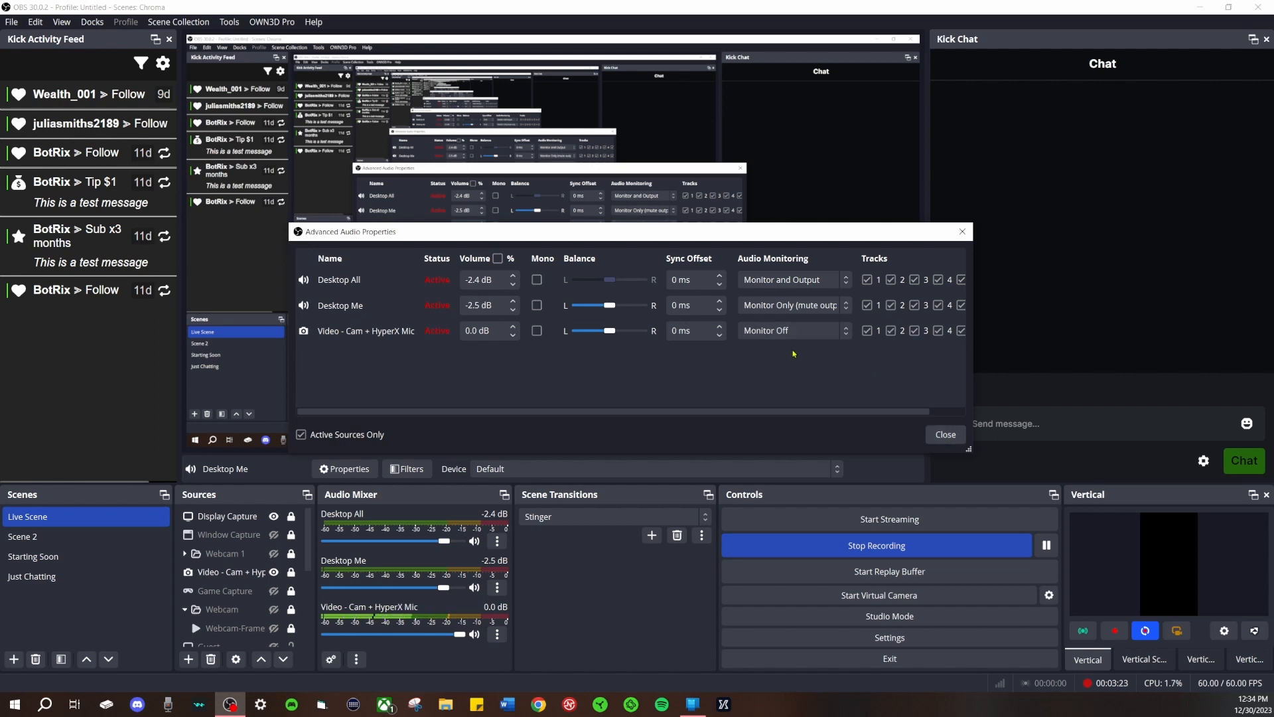
click(946, 434)
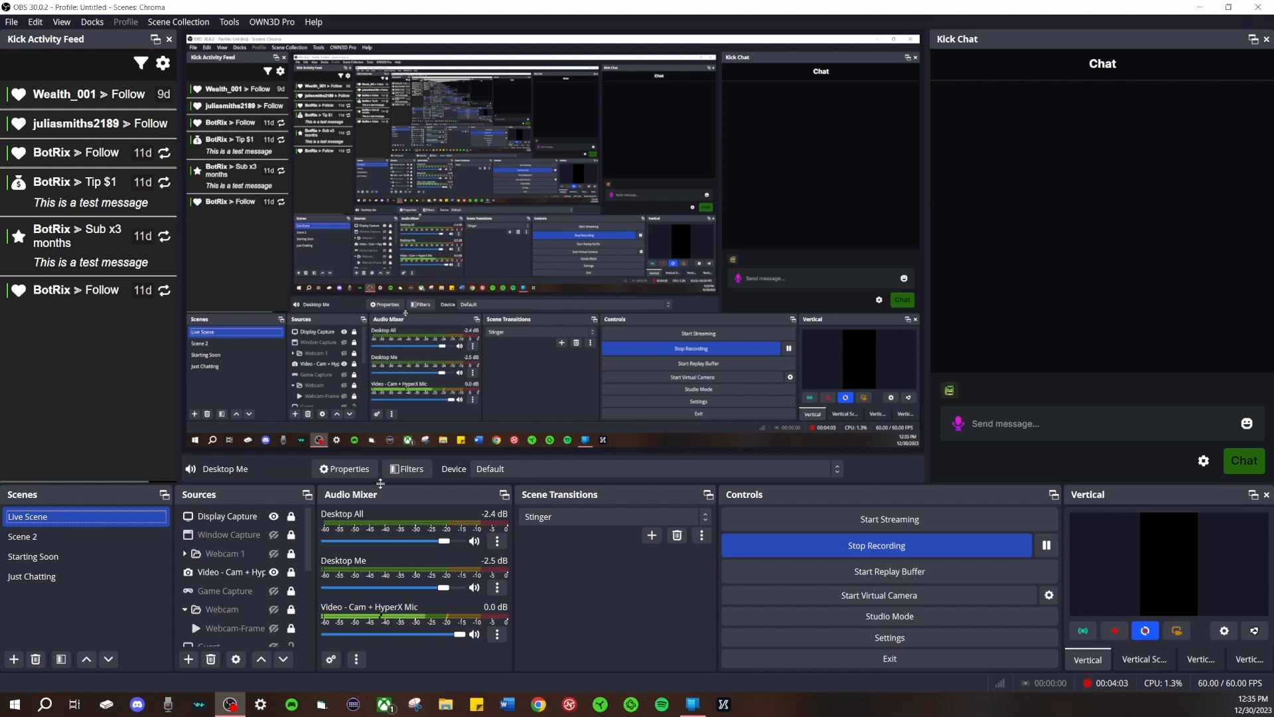
Recheck the Desktop Me source's list of audio devices and close its properties without changing the Default device.
scroll(239, 578, down, 5)
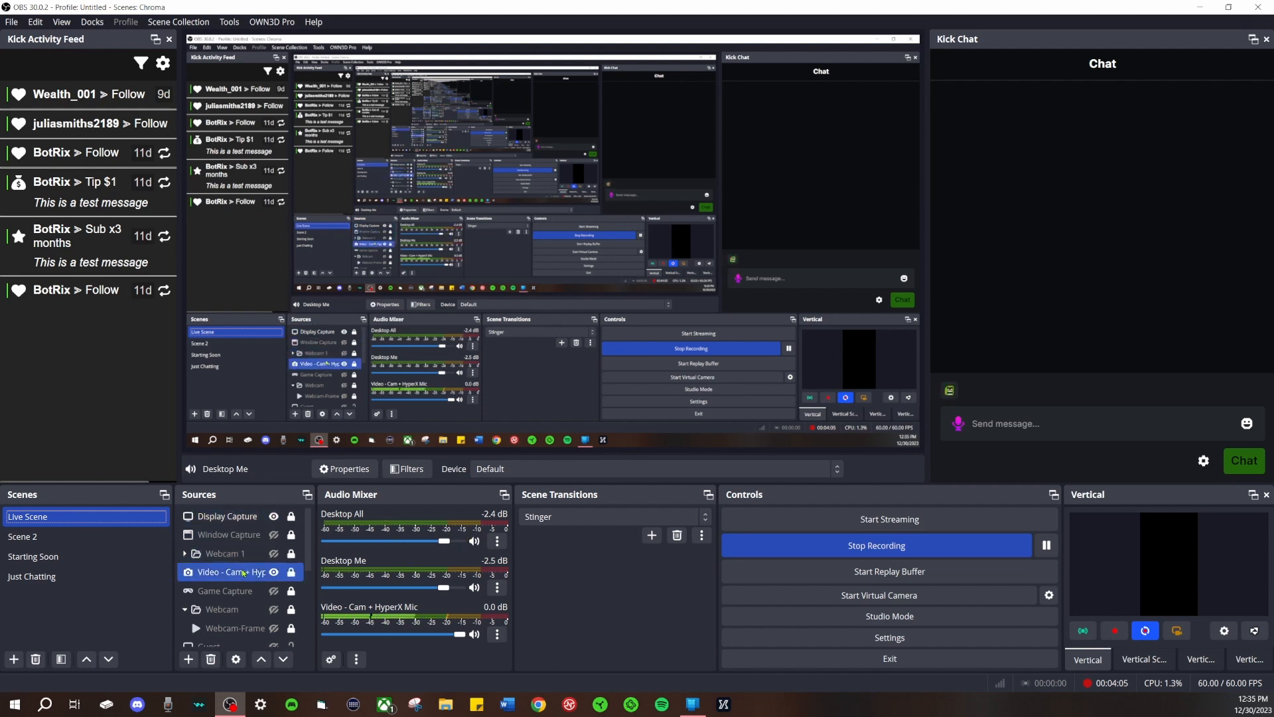
double_click(219, 516)
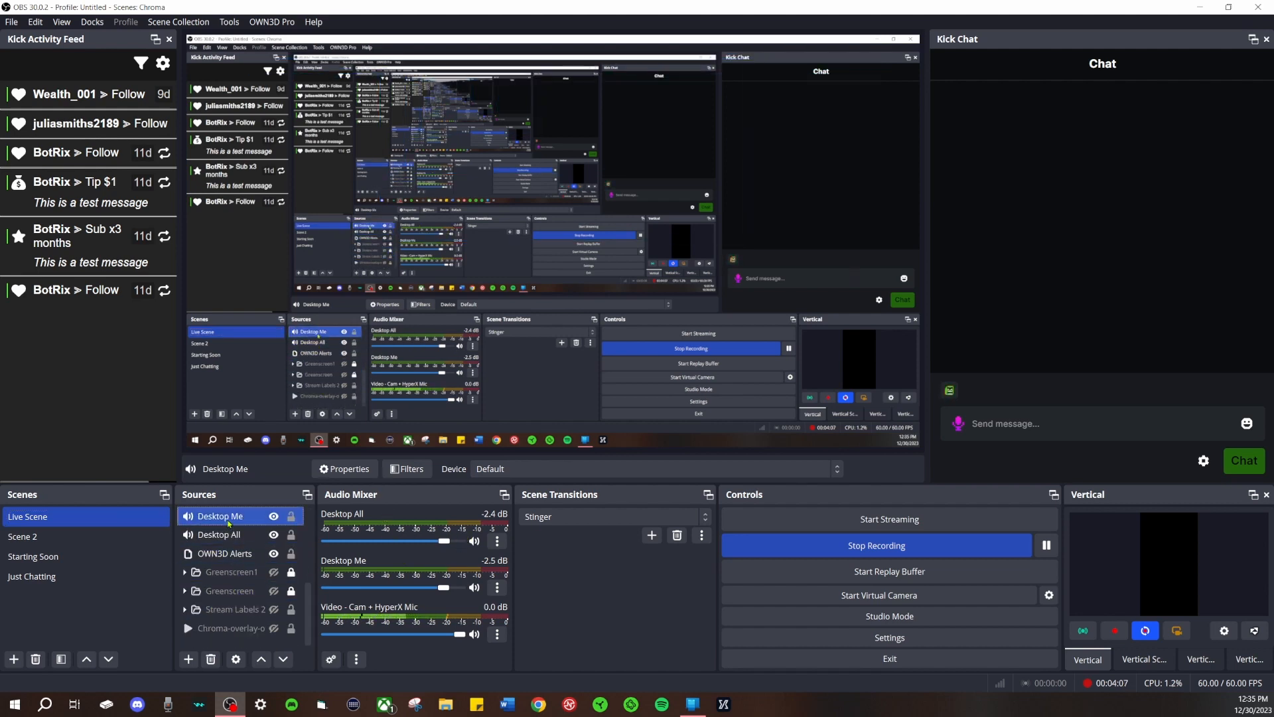
click(528, 193)
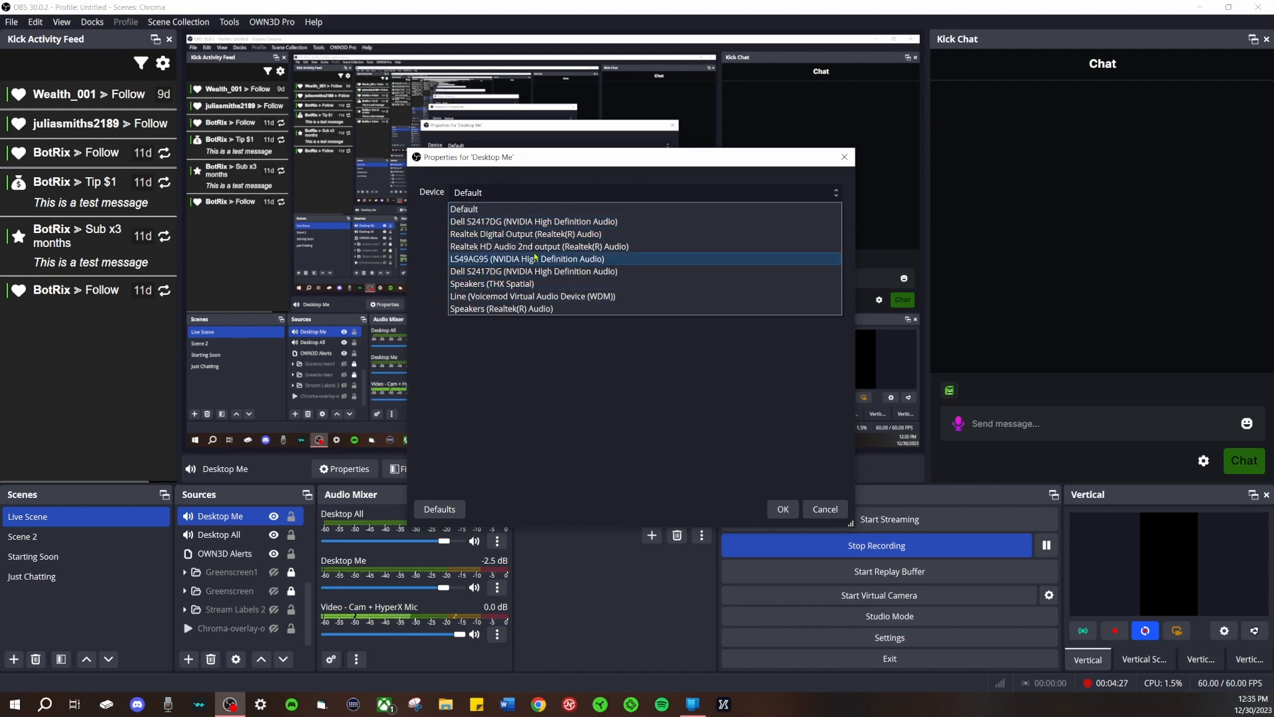
key(Escape)
click(828, 510)
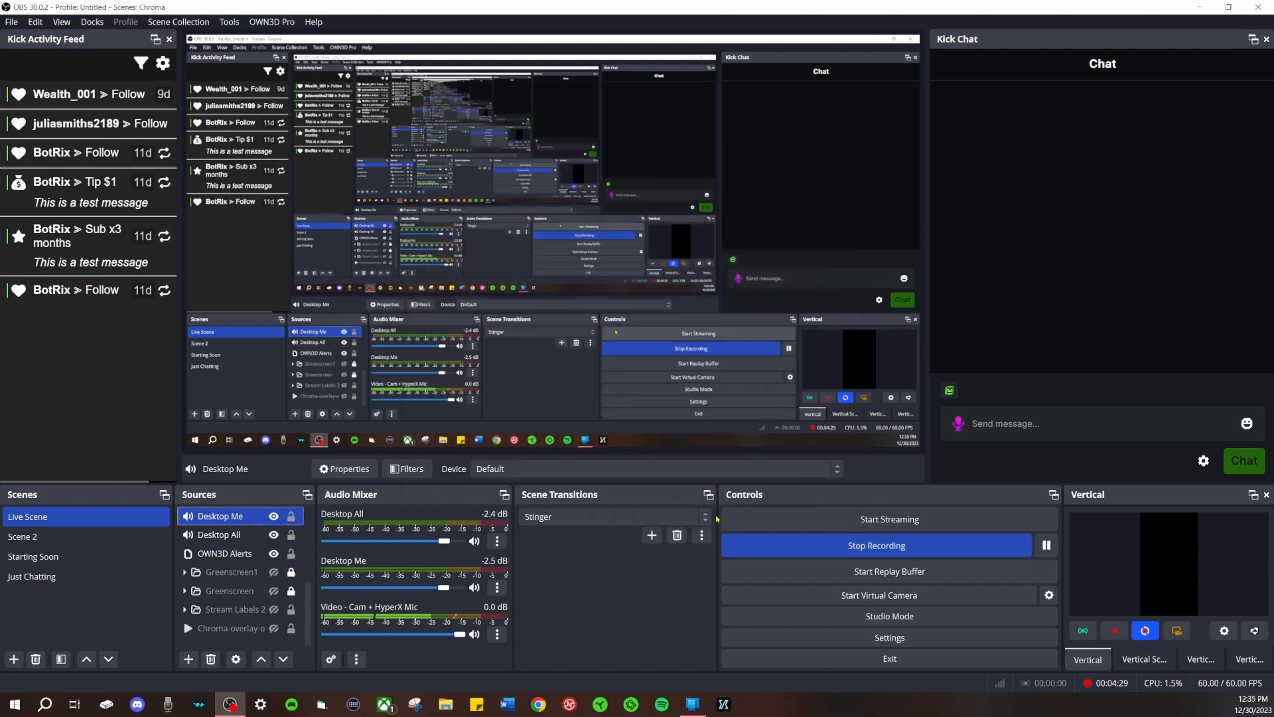